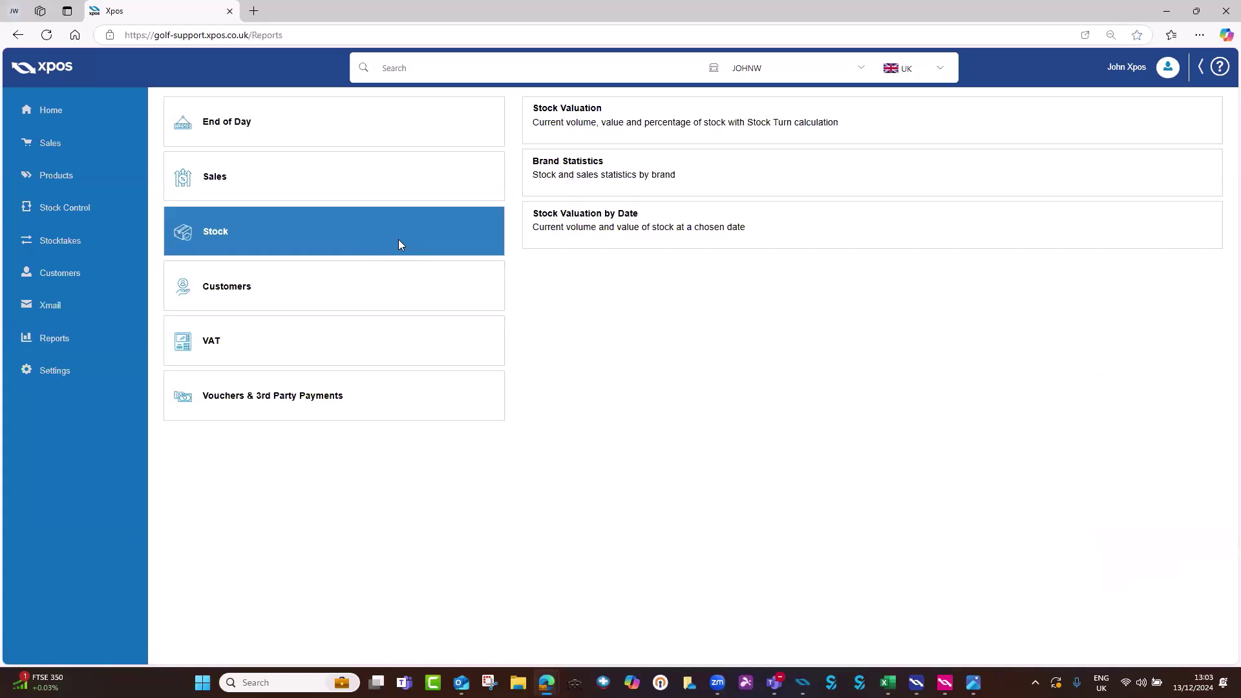
Open the Unpopular Products sales report and look through its subgroup filter choices.
{"action": "left_click", "coordinate": [382, 188]}
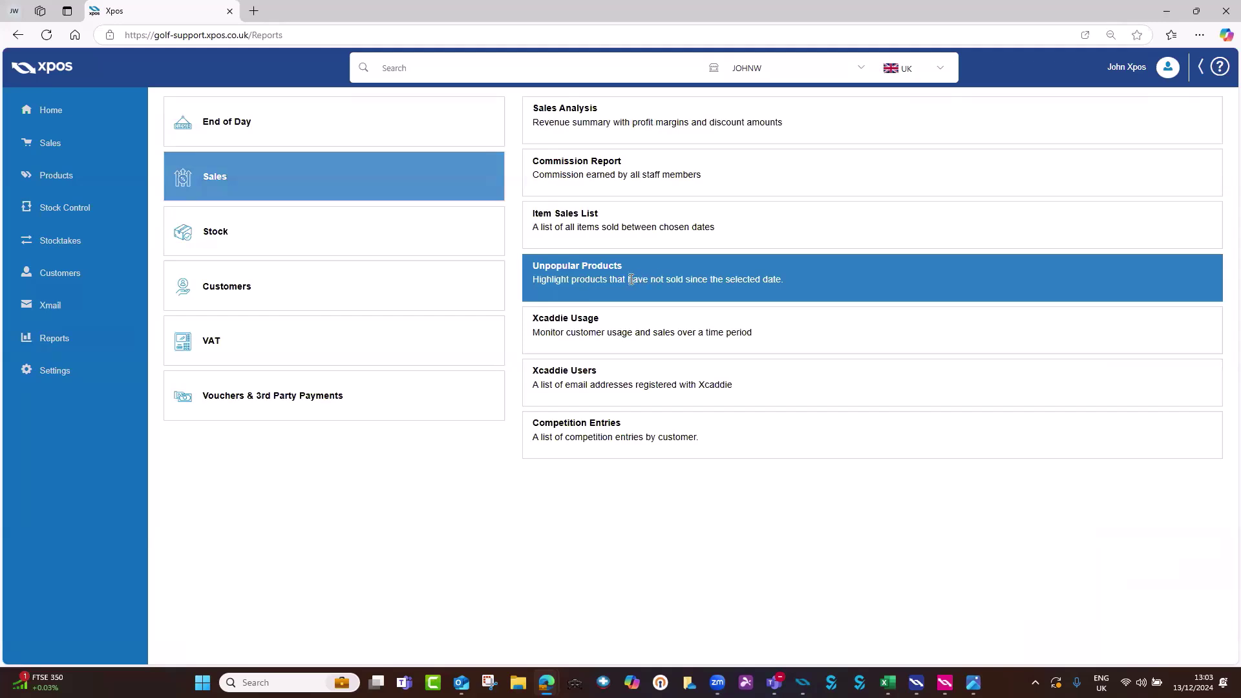
{"action": "left_click", "coordinate": [594, 281]}
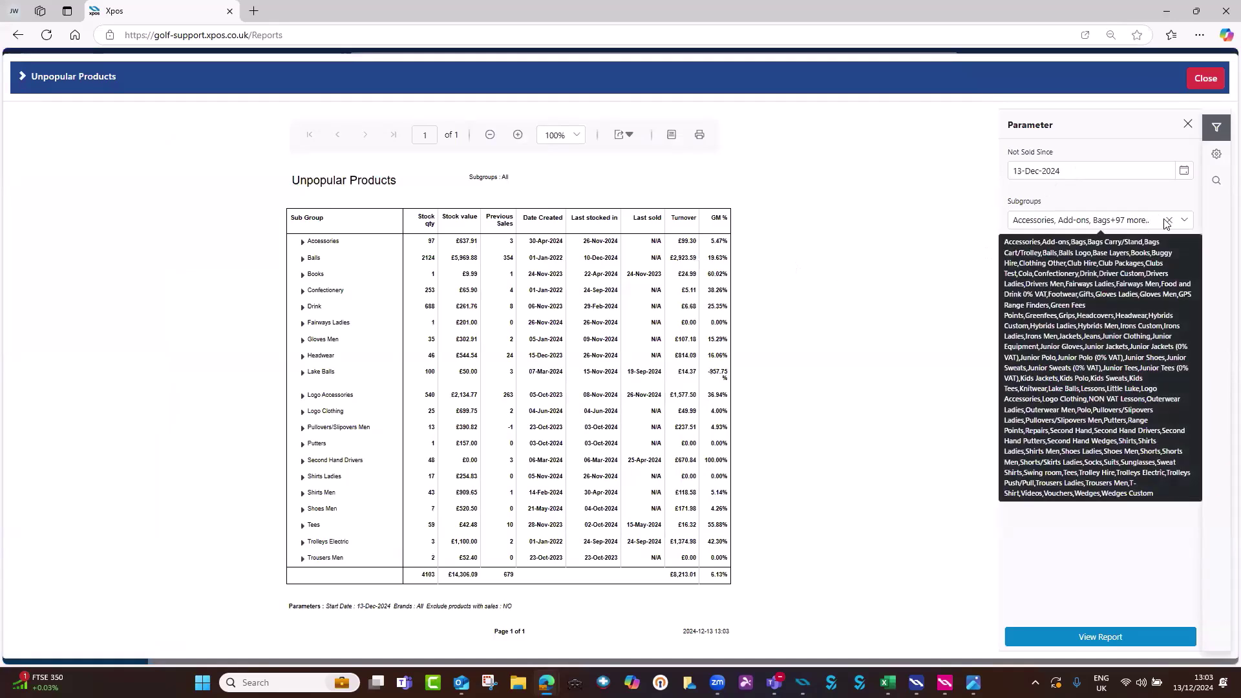
{"action": "left_click", "coordinate": [1184, 223]}
{"action": "left_click", "coordinate": [984, 255]}
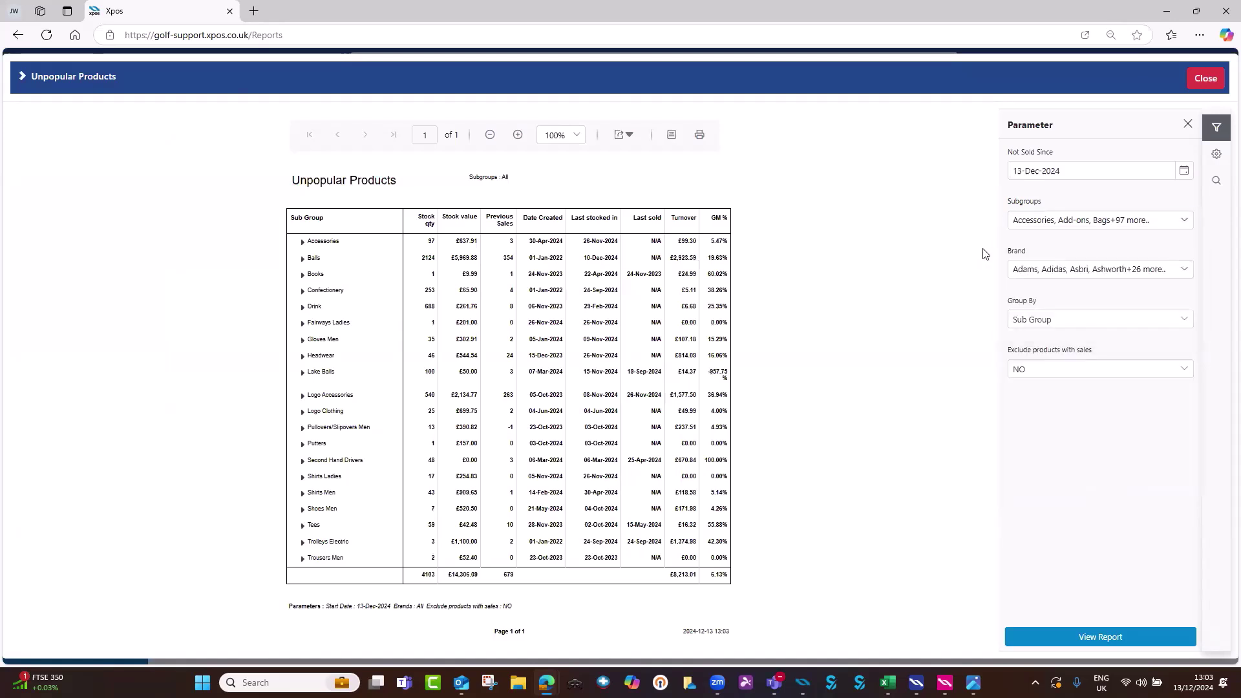
Group the Unpopular Products report by Product Variant, set Exclude products with sales to YES, and run it.
{"action": "left_click", "coordinate": [1163, 323]}
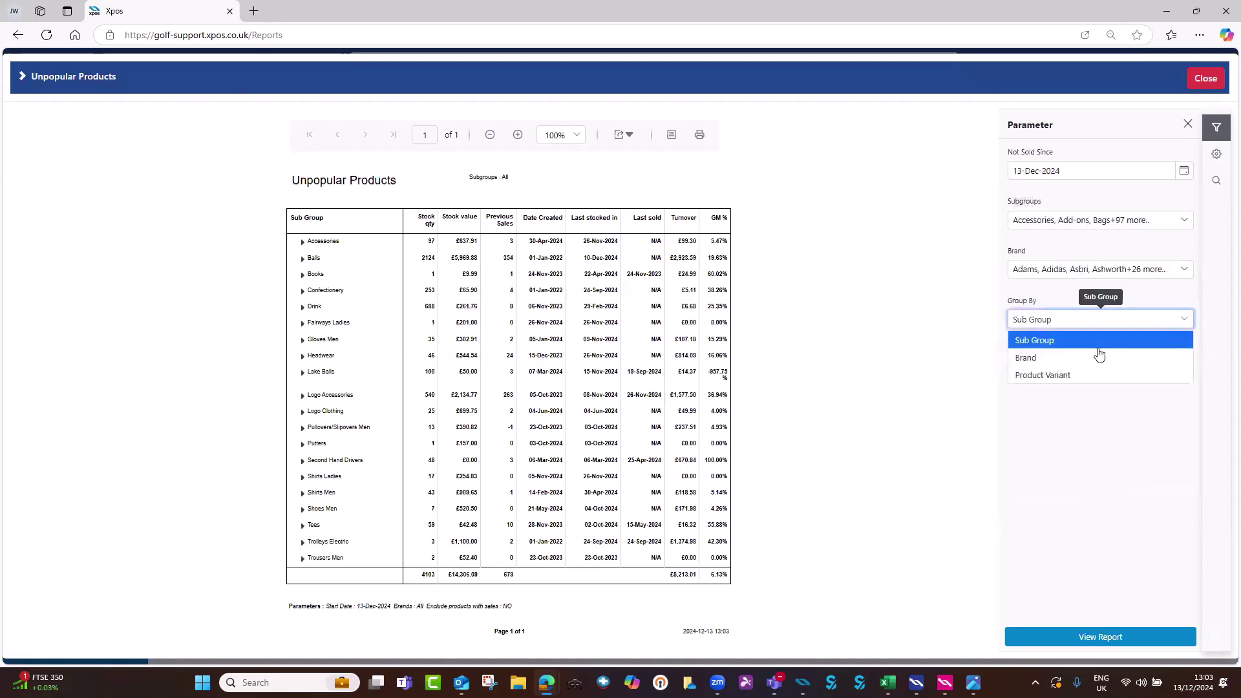
{"action": "left_click", "coordinate": [1066, 377]}
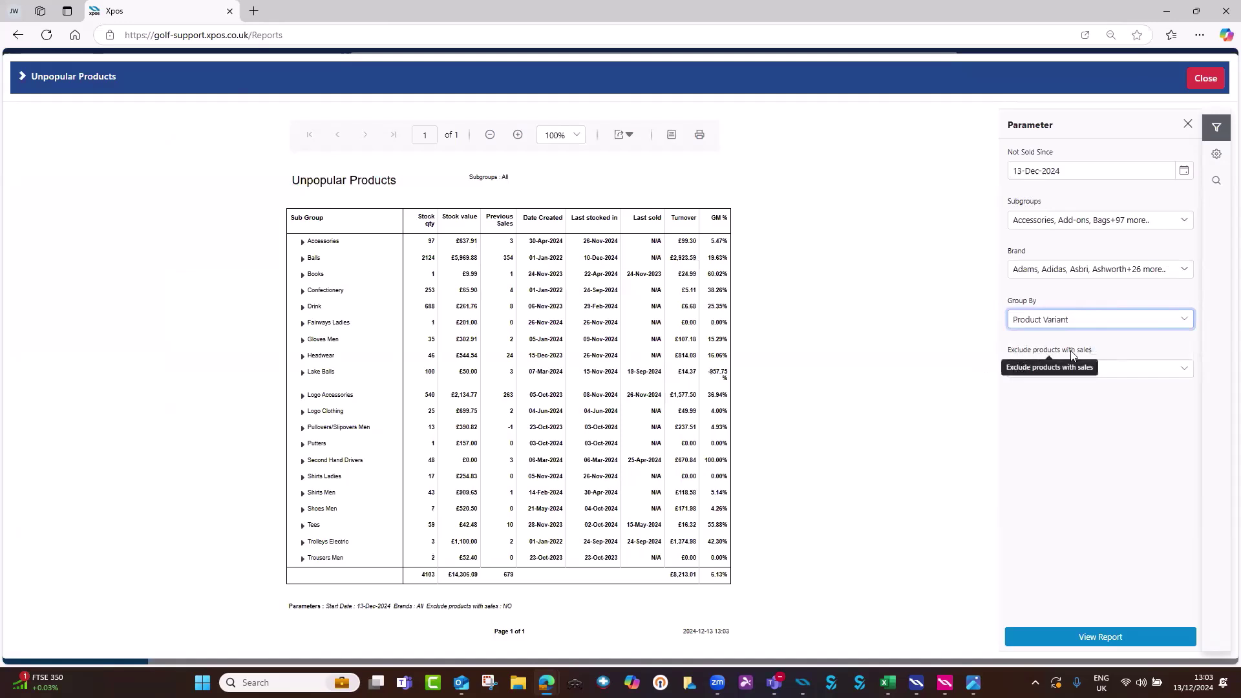
{"action": "left_click", "coordinate": [1178, 372]}
{"action": "left_click", "coordinate": [1064, 392]}
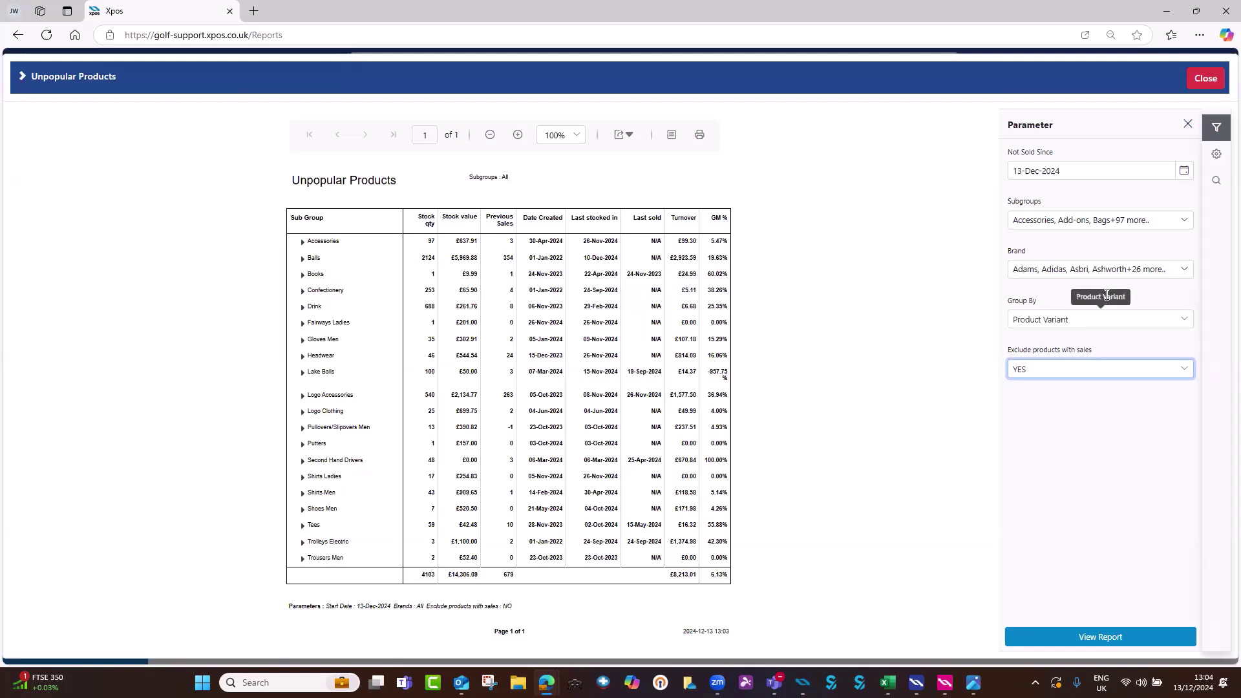
{"action": "left_click", "coordinate": [1081, 637]}
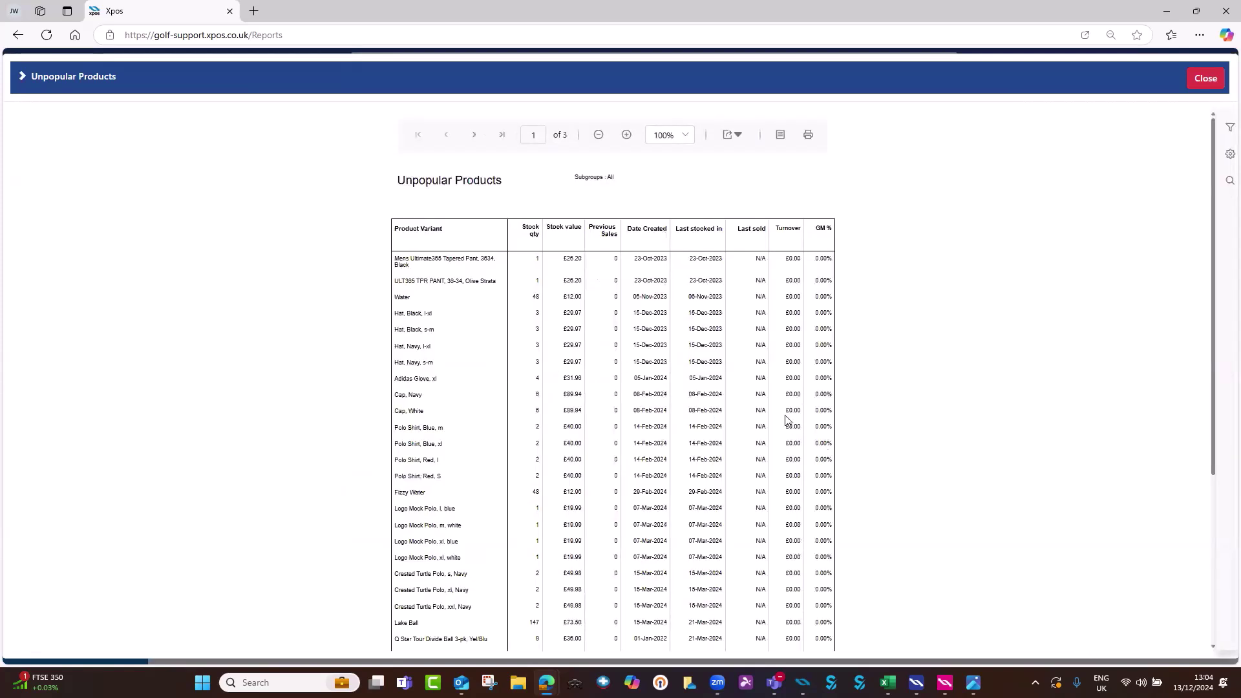
Examine the unsold product variants with their stock values and stocking dates, and close the report.
{"action": "scroll", "coordinate": [784, 424], "scroll_direction": "down", "scroll_amount": 2}
{"action": "scroll", "coordinate": [780, 420], "scroll_direction": "up", "scroll_amount": 2}
{"action": "scroll", "coordinate": [553, 566], "scroll_direction": "down", "scroll_amount": 1}
{"action": "scroll", "coordinate": [554, 567], "scroll_direction": "down", "scroll_amount": 1}
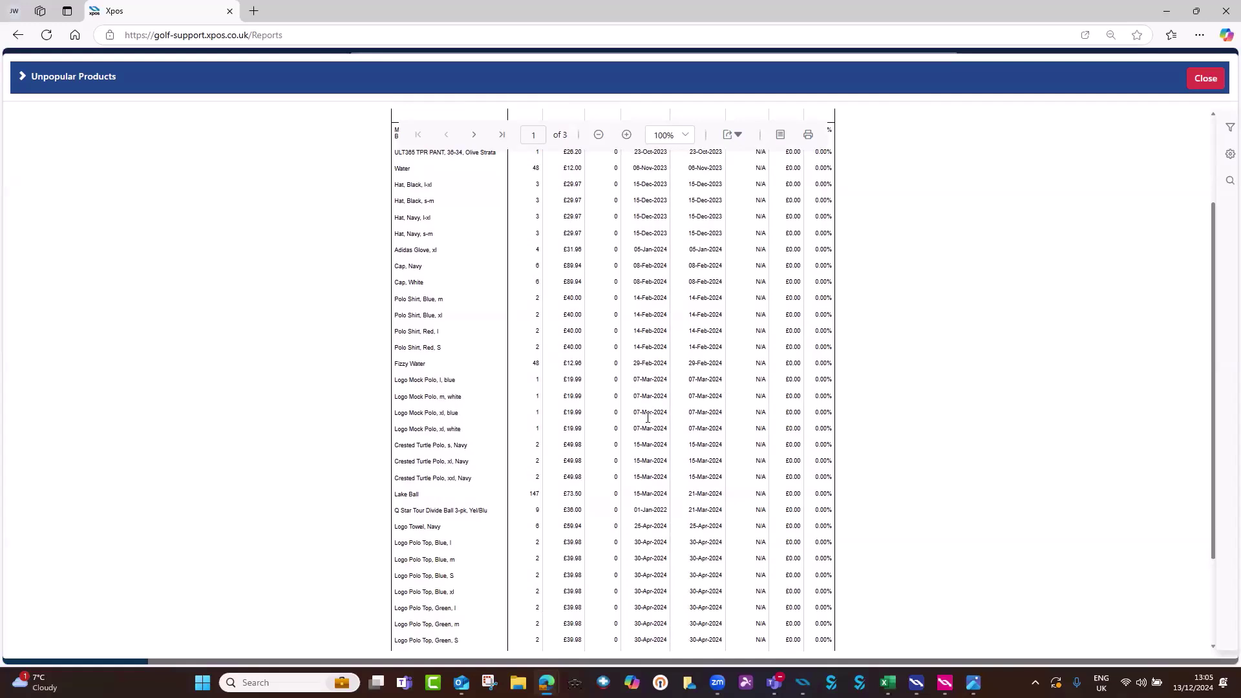
{"action": "scroll", "coordinate": [701, 391], "scroll_direction": "up", "scroll_amount": 1}
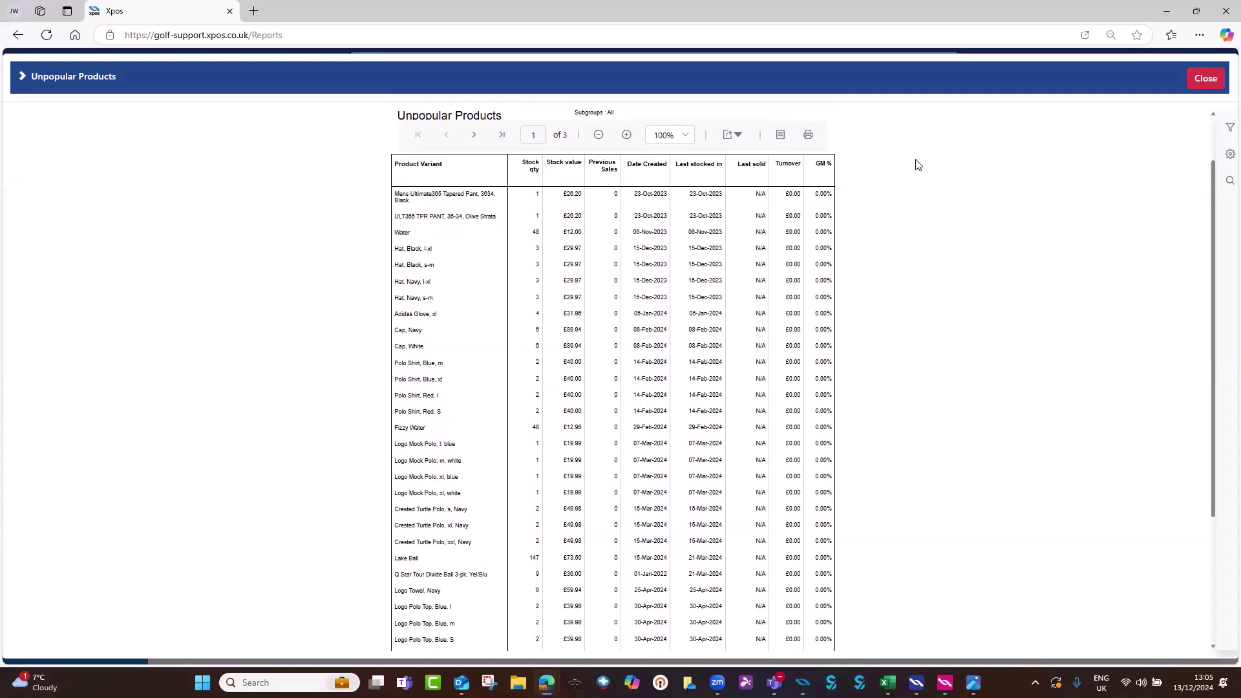
{"action": "left_click", "coordinate": [1206, 78]}
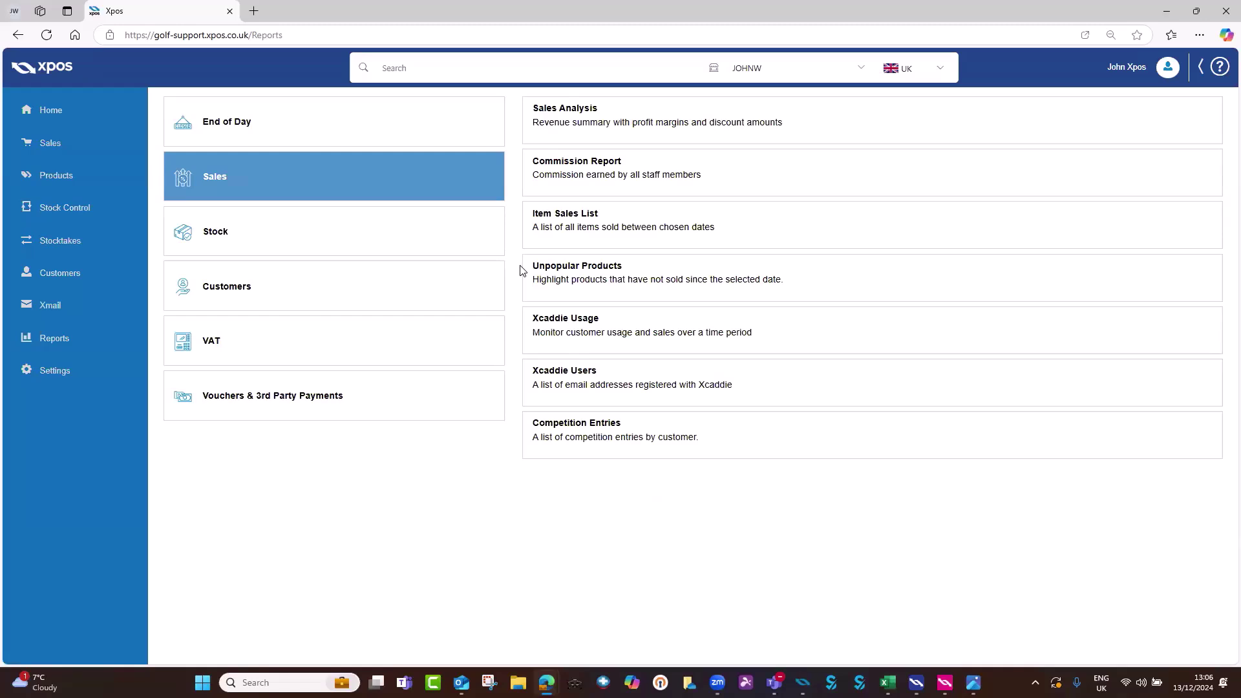
Open the Stock Valuation report and run it grouped by Product.
{"action": "left_click", "coordinate": [401, 224]}
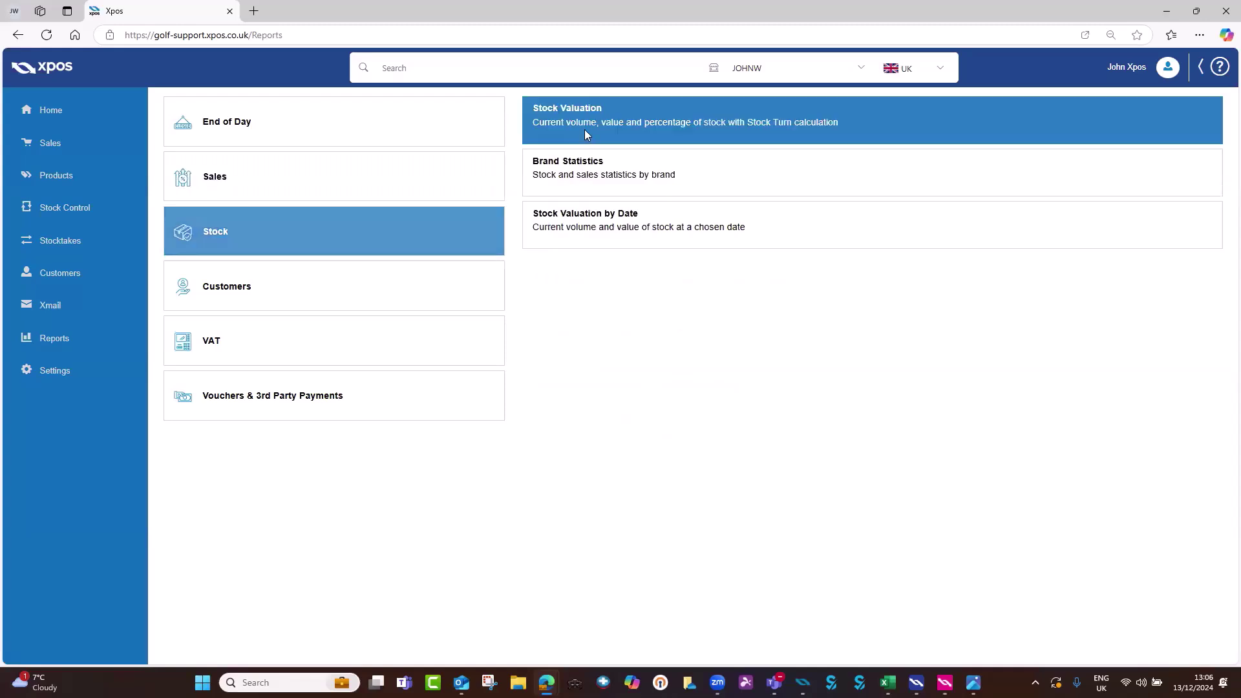
{"action": "left_click", "coordinate": [584, 130]}
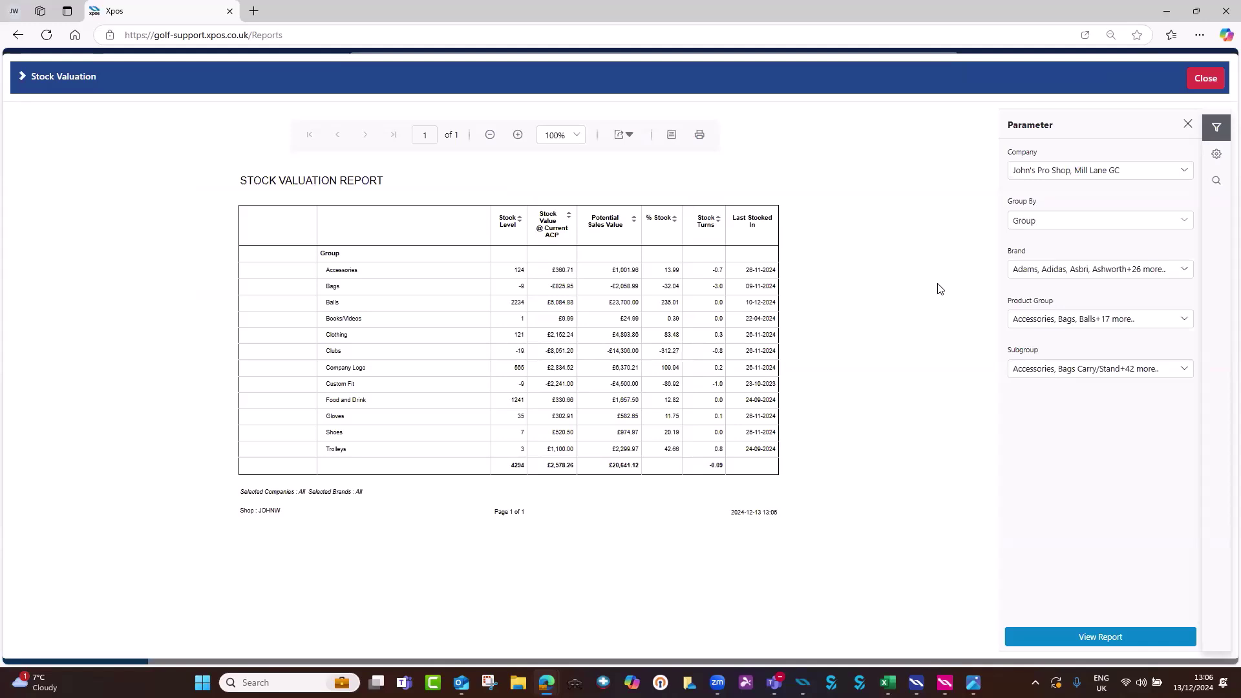
{"action": "left_click", "coordinate": [1184, 226]}
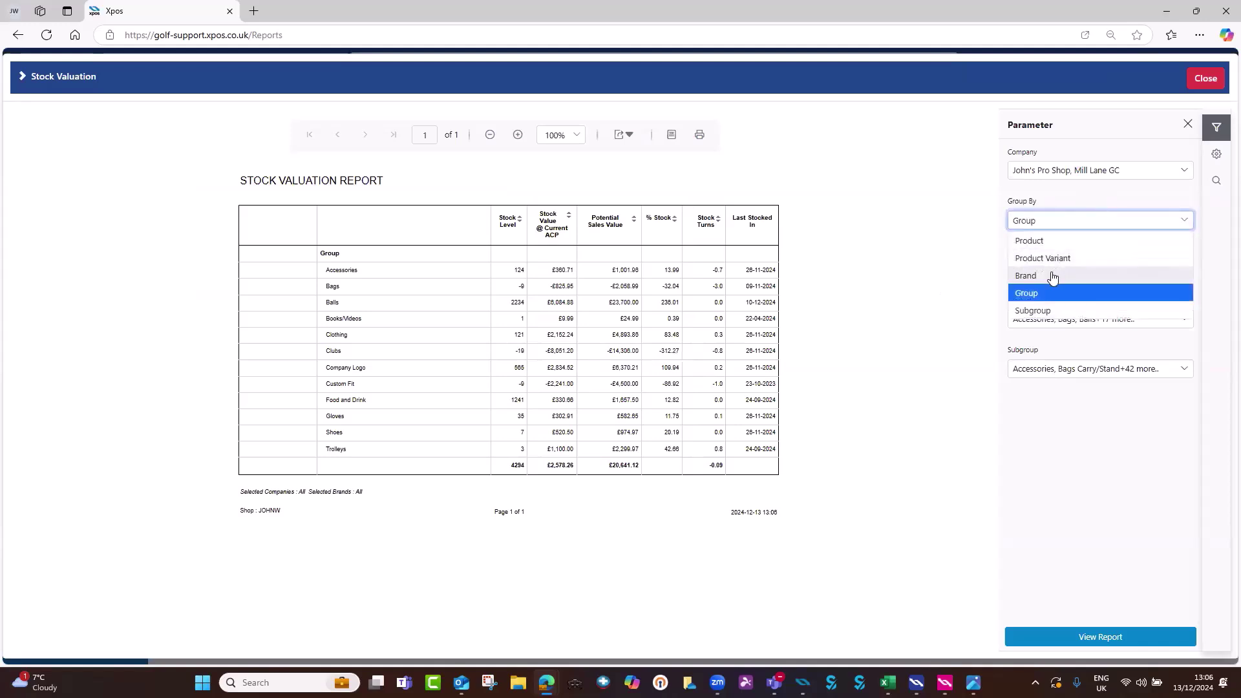
{"action": "left_click", "coordinate": [1055, 275]}
{"action": "left_click", "coordinate": [1191, 224]}
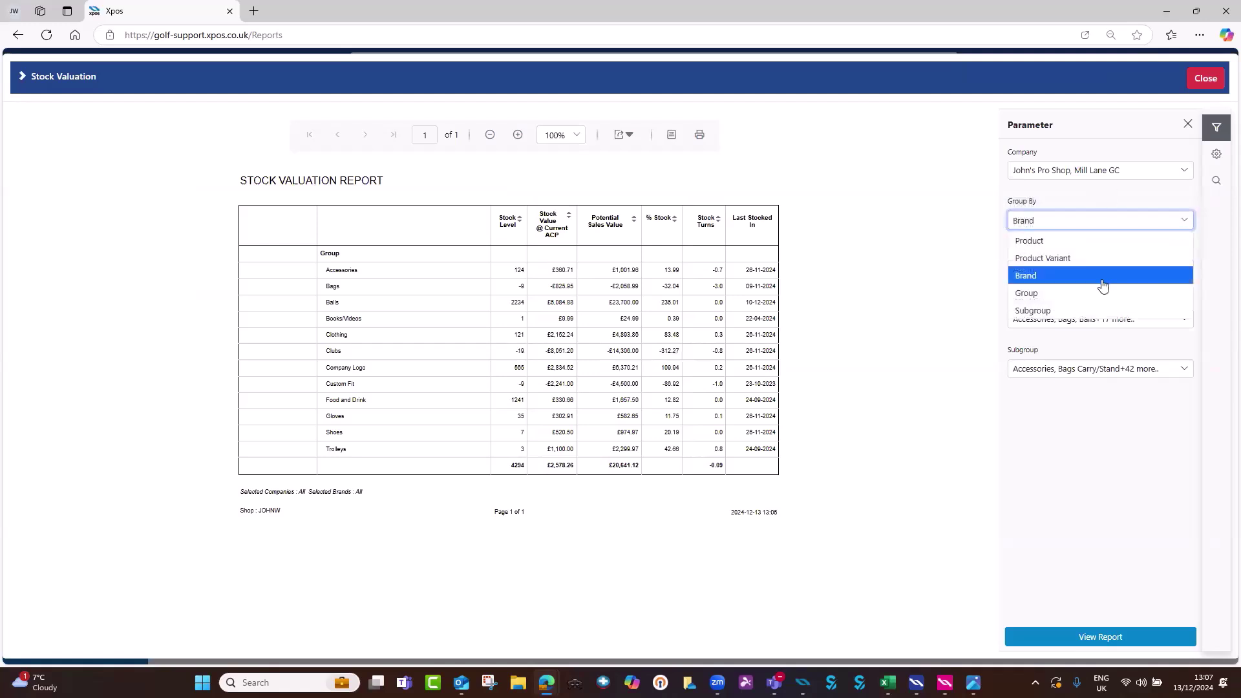
{"action": "left_click", "coordinate": [1067, 242]}
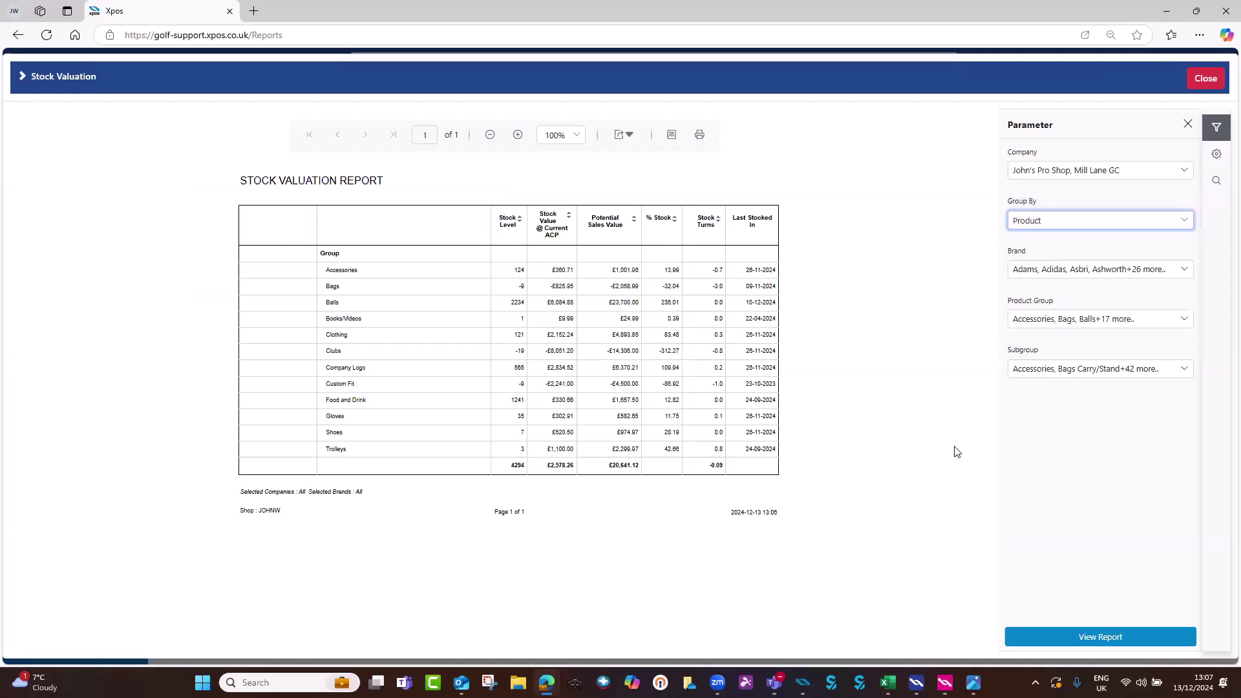
{"action": "left_click", "coordinate": [1019, 368]}
{"action": "left_click", "coordinate": [948, 385]}
{"action": "left_click", "coordinate": [1044, 637]}
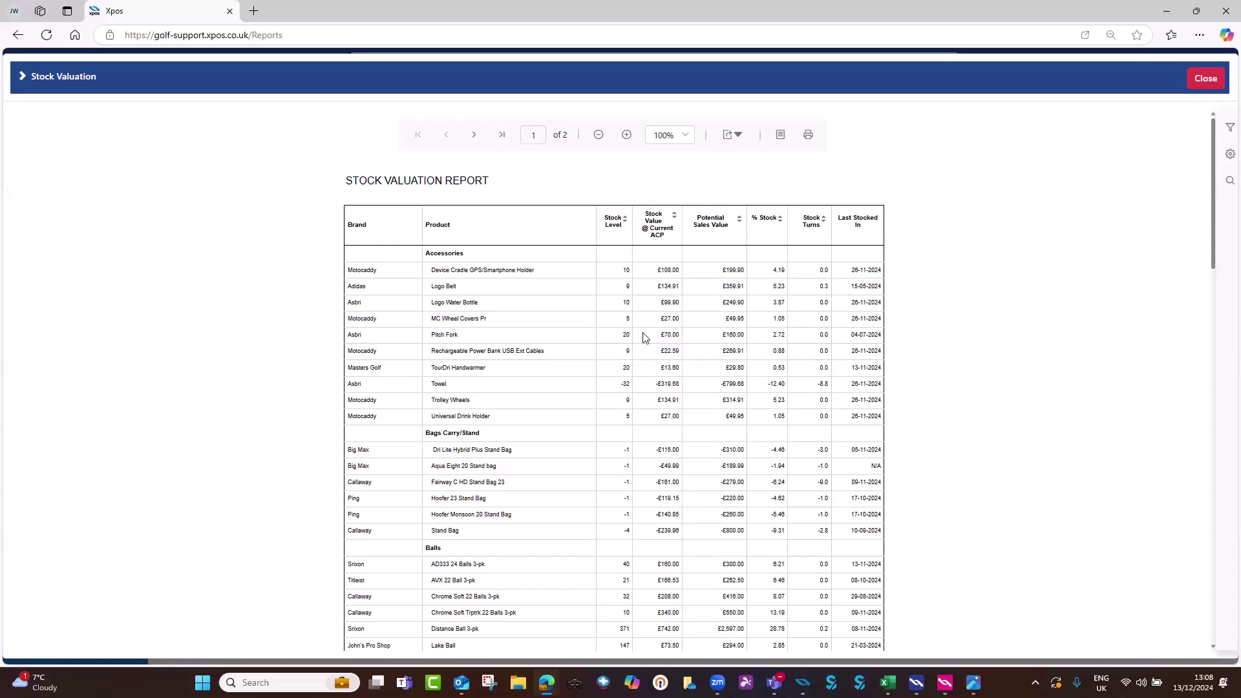
Review the stock levels, values and stock turns per product, close the report and revisit the Sales and Stock report lists.
{"action": "scroll", "coordinate": [787, 339], "scroll_direction": "down", "scroll_amount": 2}
{"action": "scroll", "coordinate": [788, 339], "scroll_direction": "down", "scroll_amount": 2}
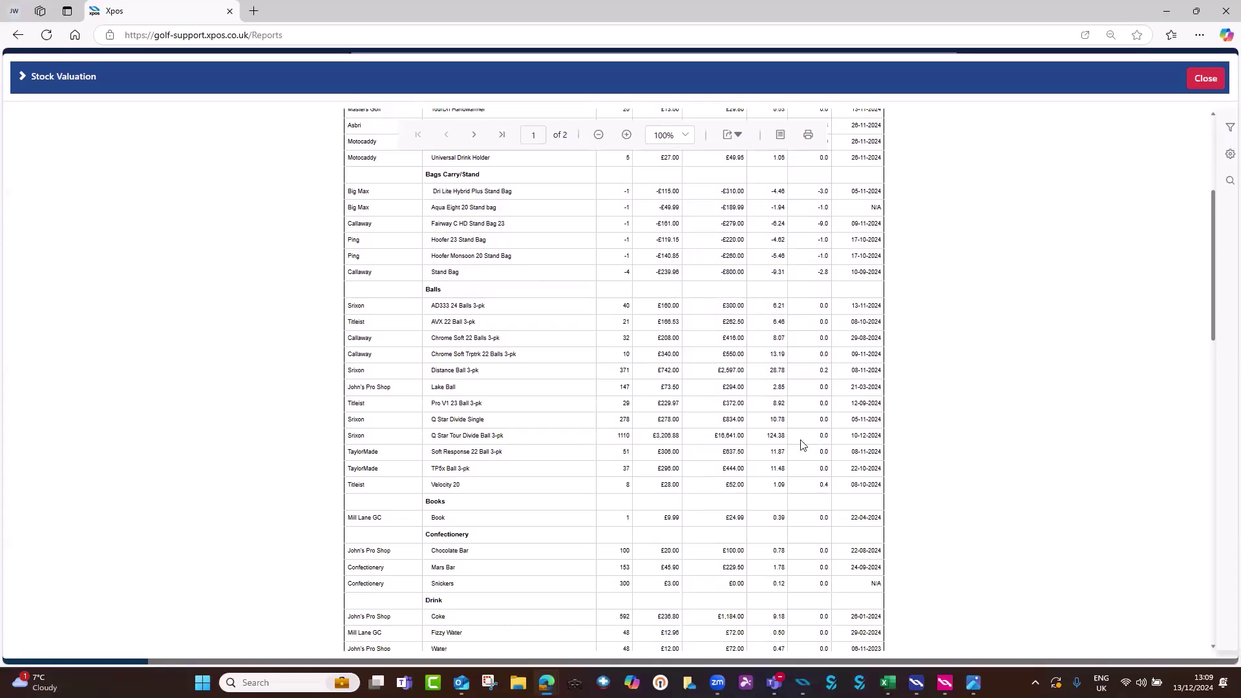
{"action": "scroll", "coordinate": [861, 433], "scroll_direction": "down", "scroll_amount": 2}
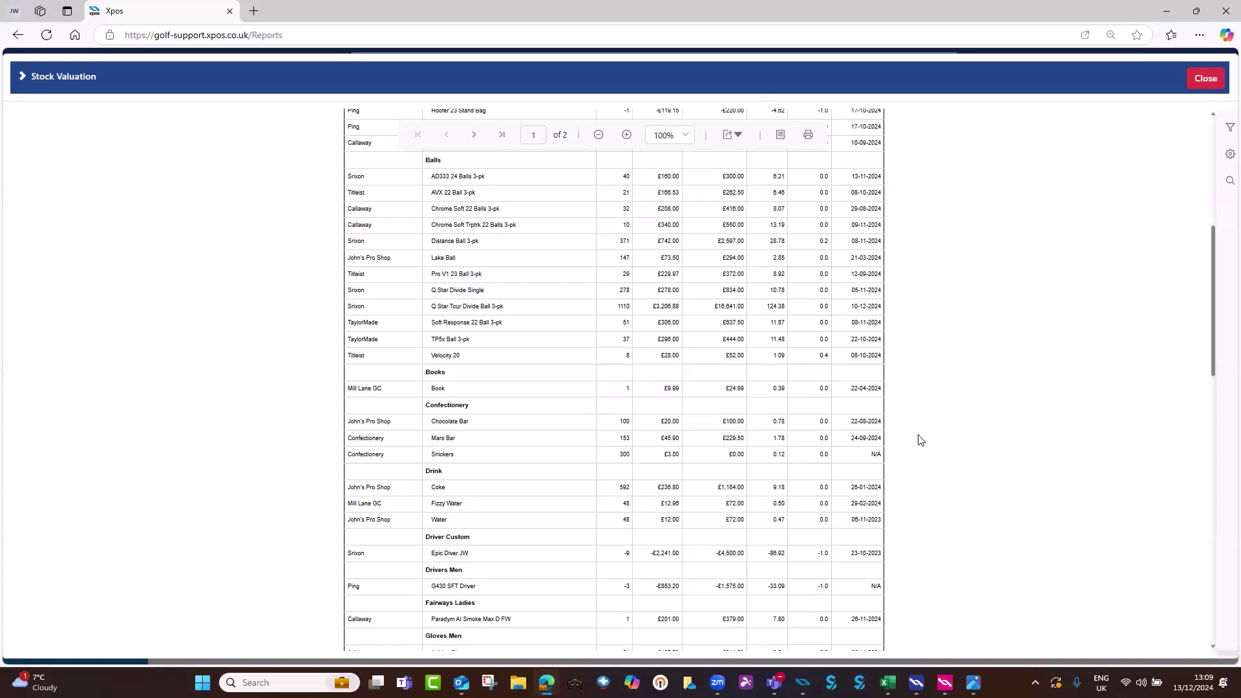
{"action": "scroll", "coordinate": [931, 315], "scroll_direction": "up", "scroll_amount": 4}
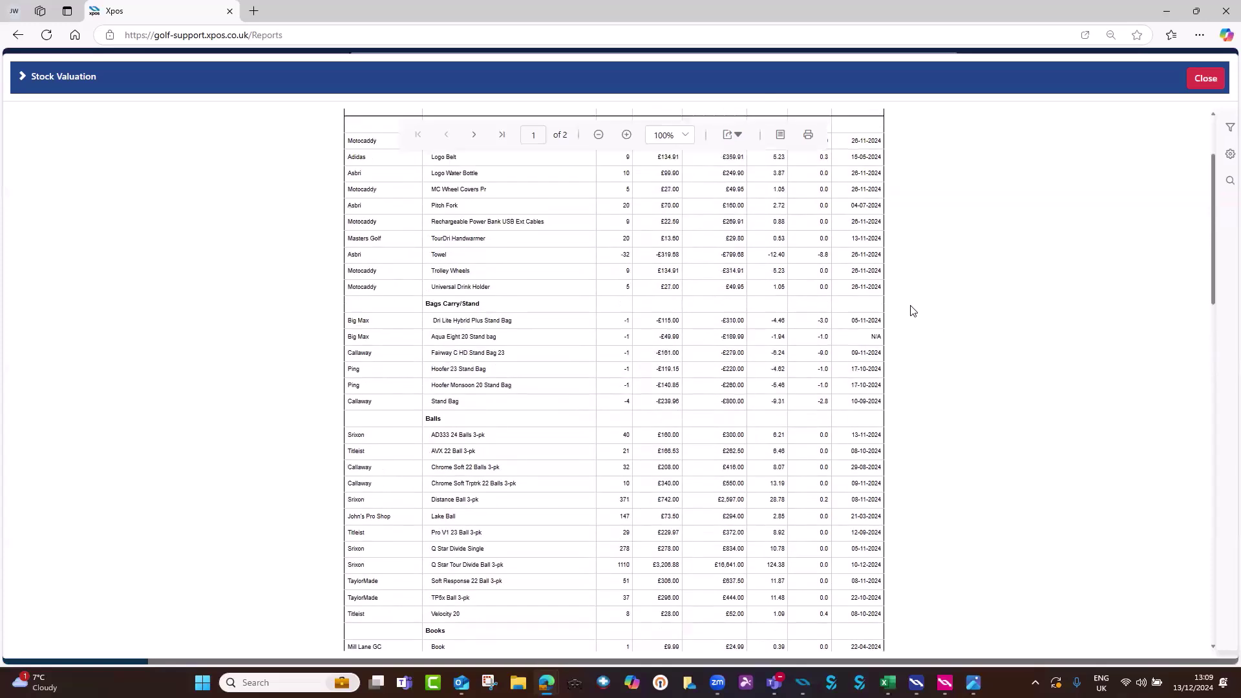
{"action": "left_click", "coordinate": [1204, 79]}
{"action": "left_click", "coordinate": [387, 181]}
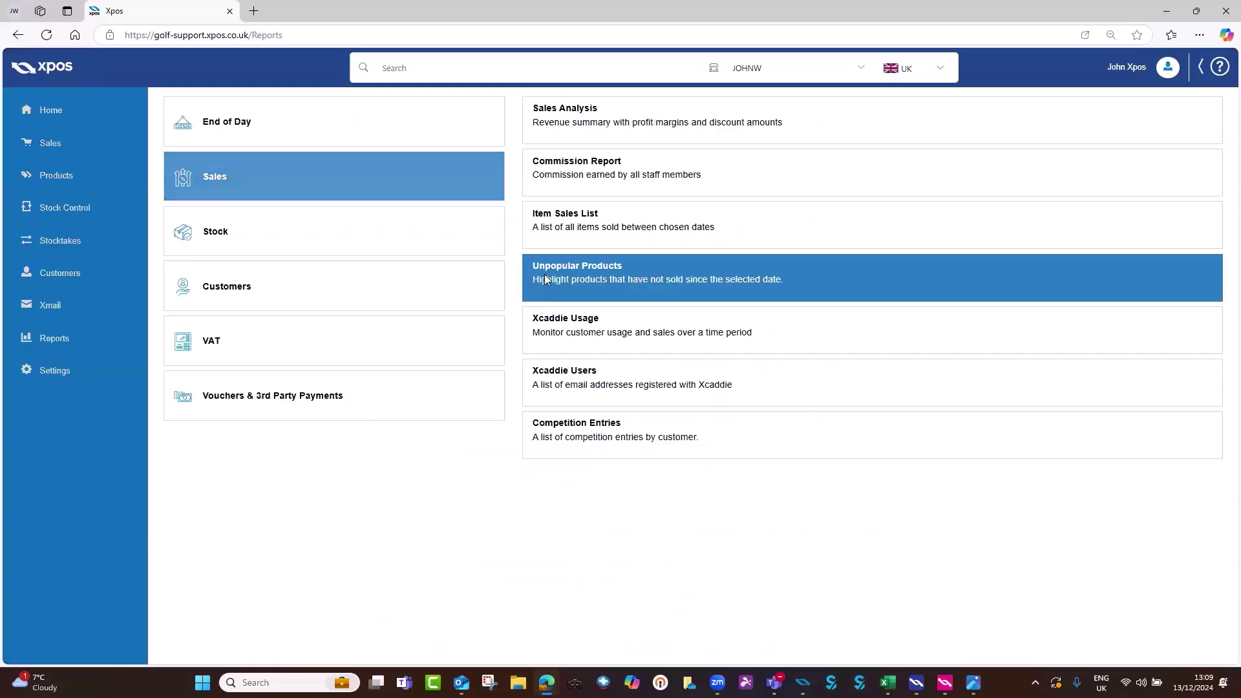
{"action": "left_click", "coordinate": [438, 216]}
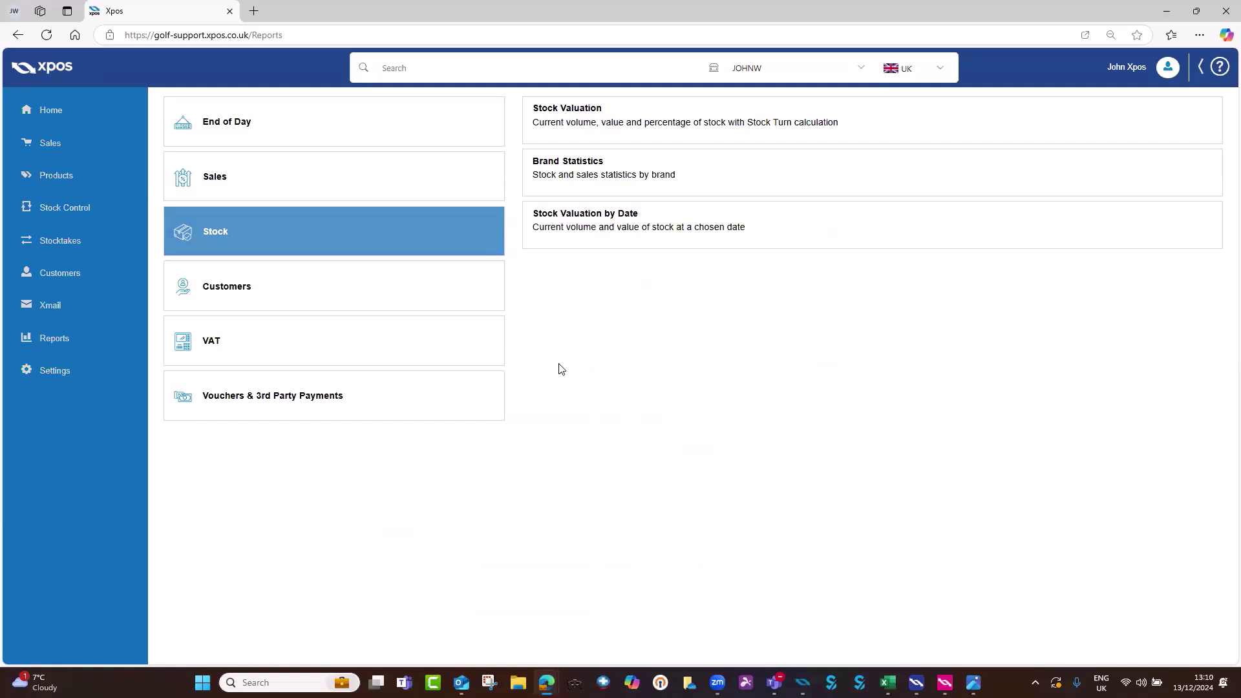
Open the Price Bands list from the product settings.
{"action": "left_click", "coordinate": [61, 371]}
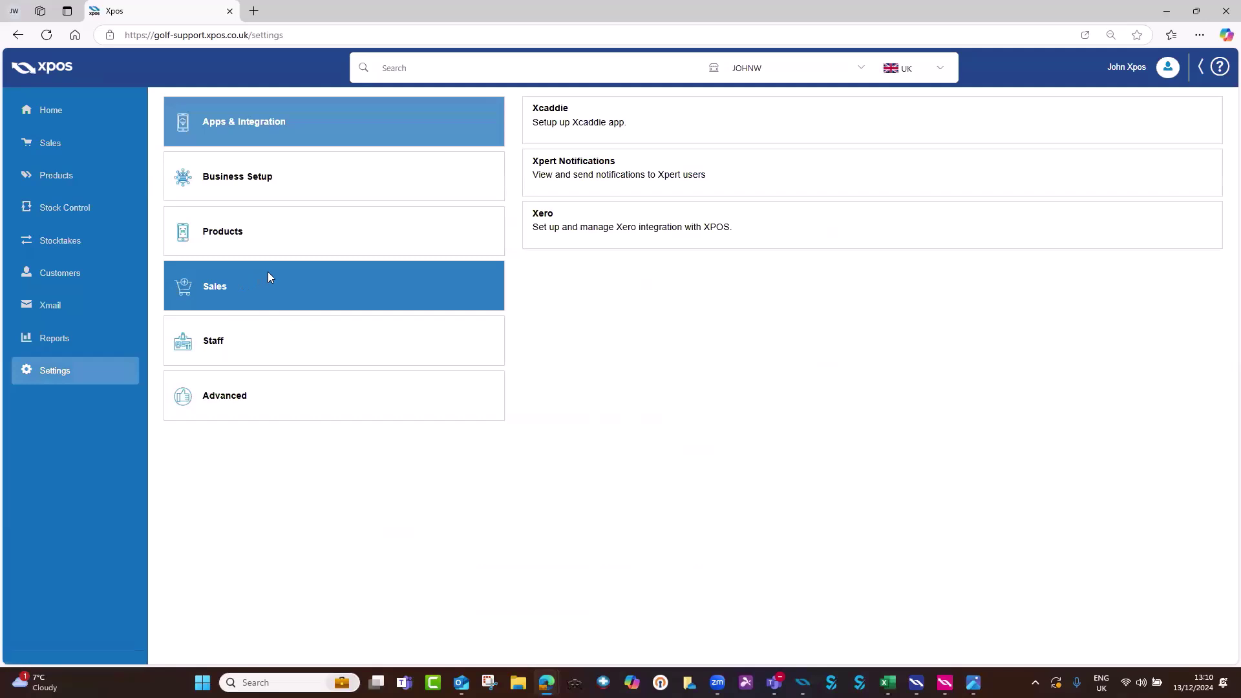
{"action": "left_click", "coordinate": [269, 277]}
{"action": "left_click", "coordinate": [278, 237]}
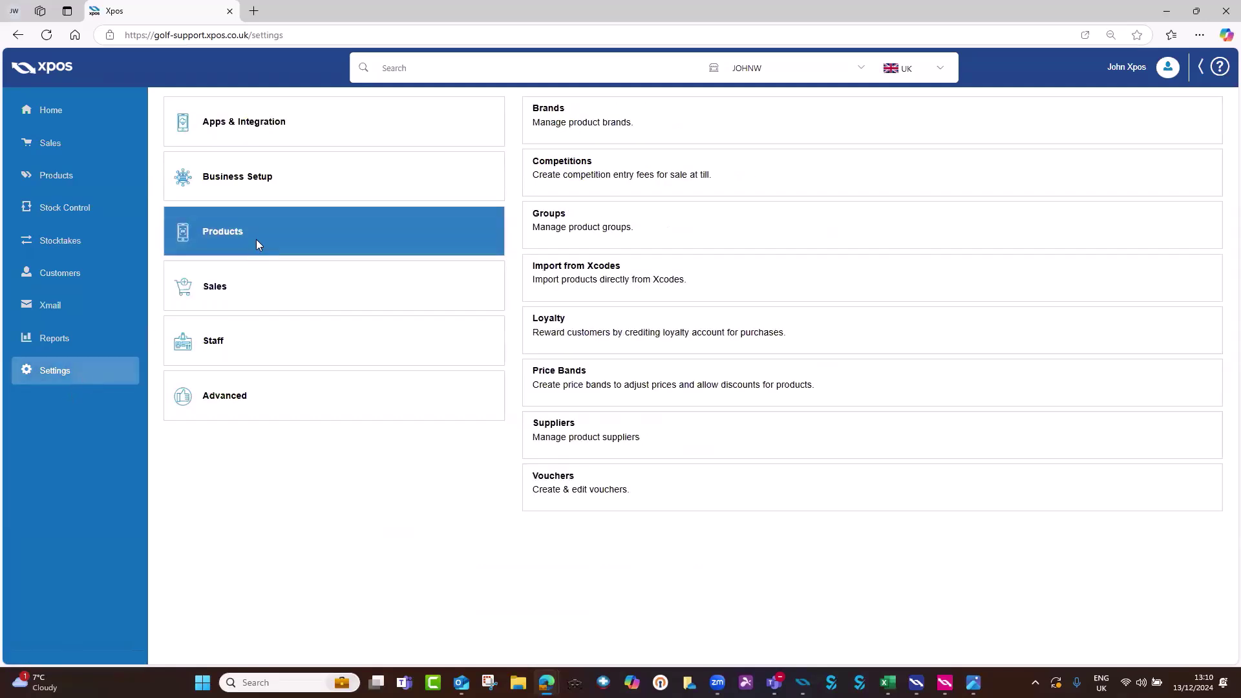
{"action": "left_click", "coordinate": [599, 379]}
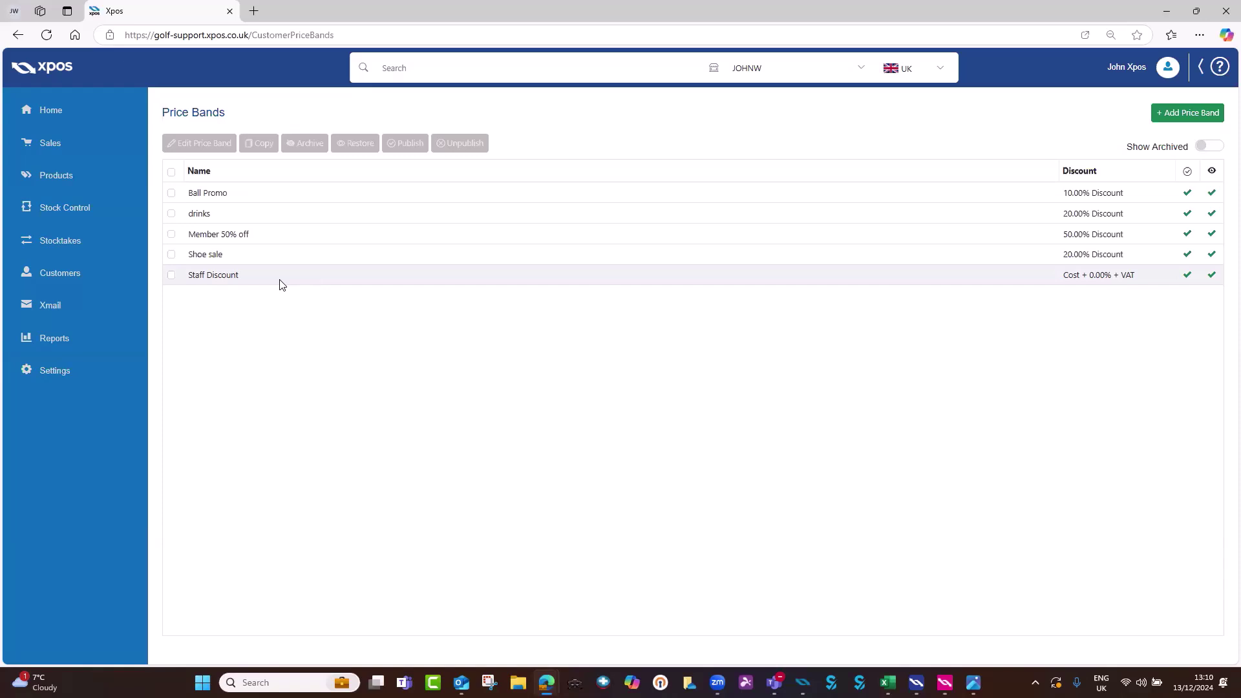
View the Staff Discount price band's pricing rule and apply-to conditions, and close its details.
{"action": "left_click", "coordinate": [536, 280]}
{"action": "left_click", "coordinate": [208, 143]}
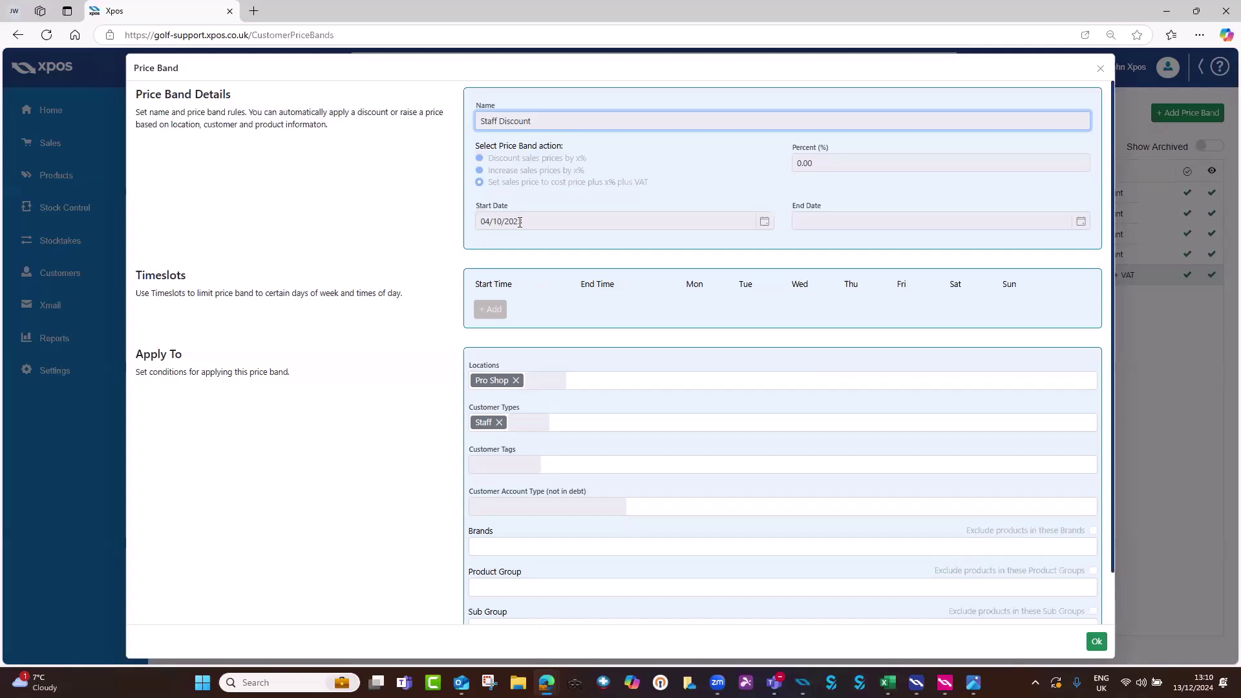
{"action": "scroll", "coordinate": [554, 294], "scroll_direction": "down", "scroll_amount": 1}
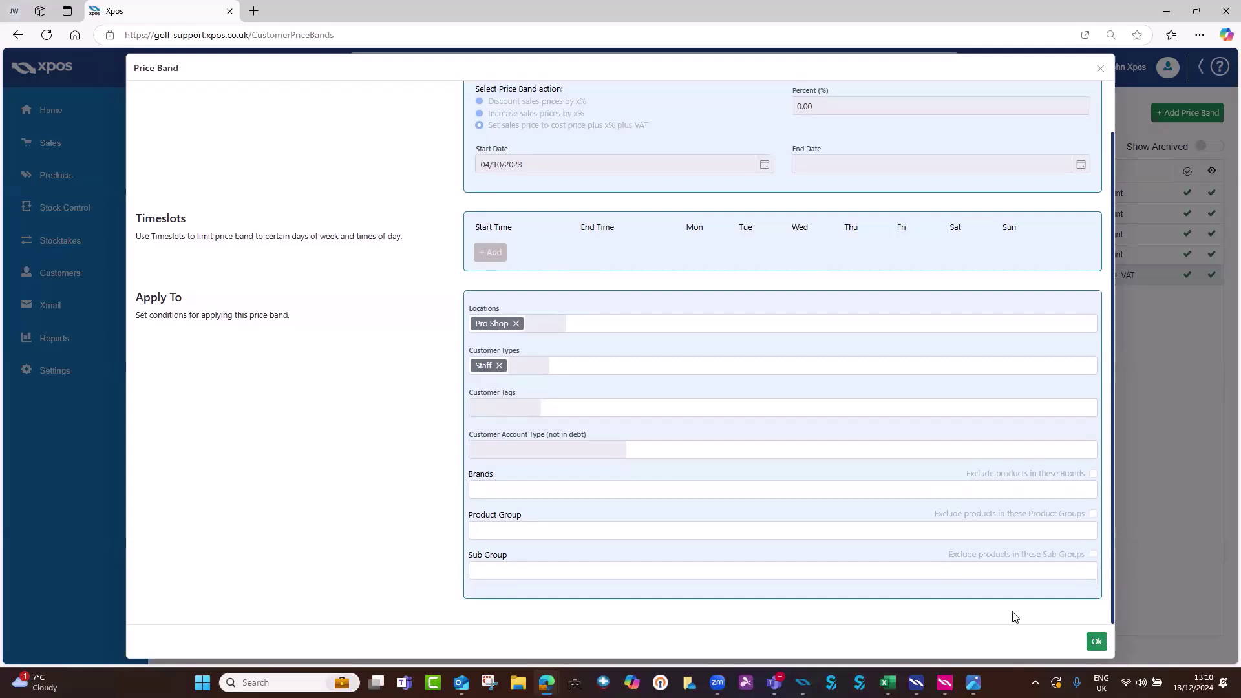
{"action": "left_click", "coordinate": [1100, 68]}
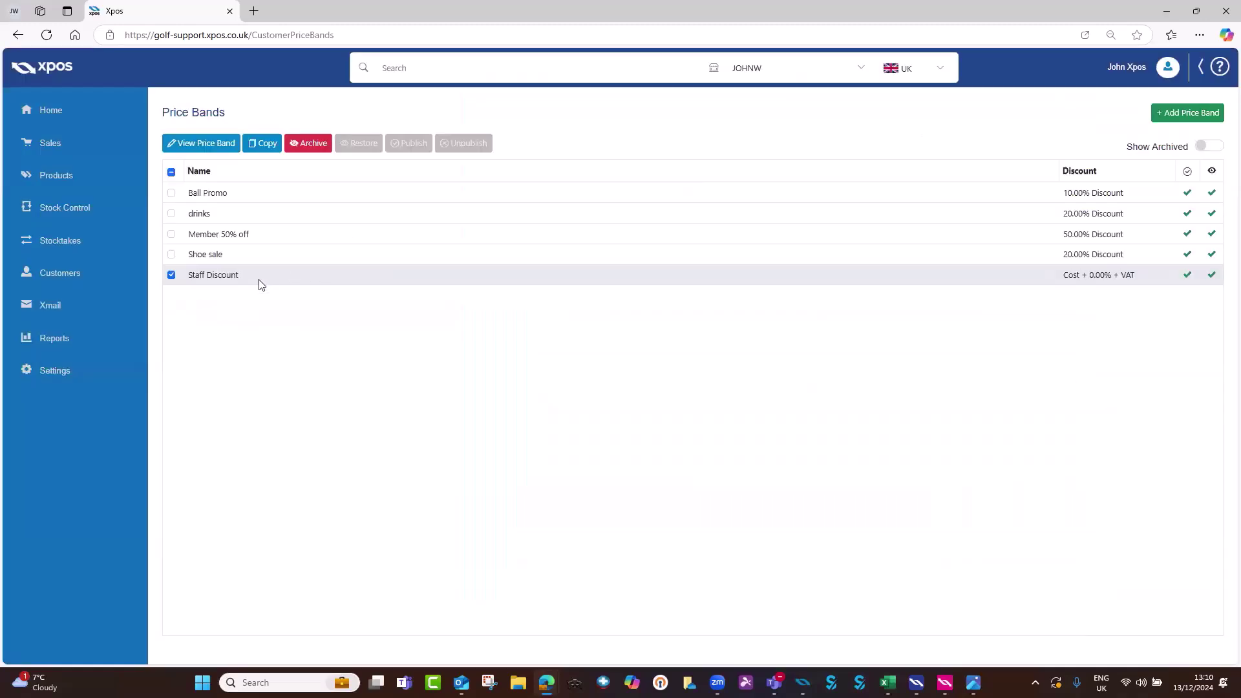
Open the customer list and look through the customers and their types.
{"action": "left_click", "coordinate": [78, 281]}
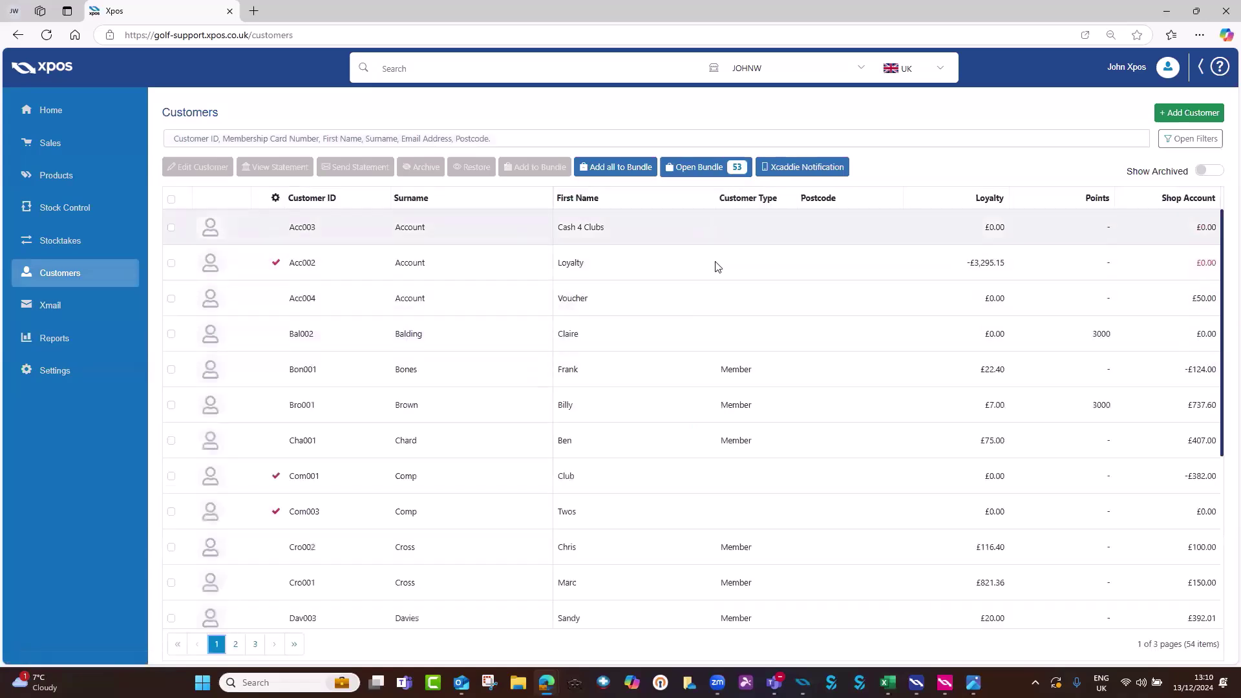
{"action": "scroll", "coordinate": [776, 497], "scroll_direction": "down", "scroll_amount": 4}
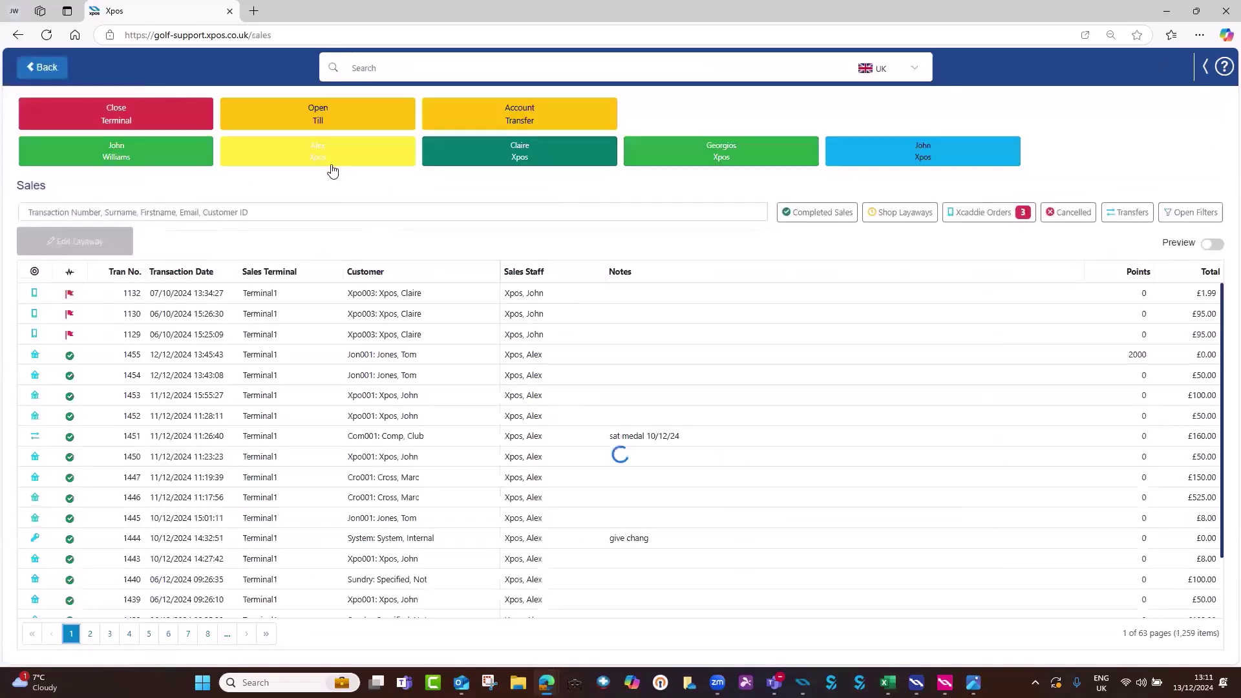
Start a new sale under the yellow-coded staff member and assign the staff customer found by a partial name search.
{"action": "left_click", "coordinate": [337, 165]}
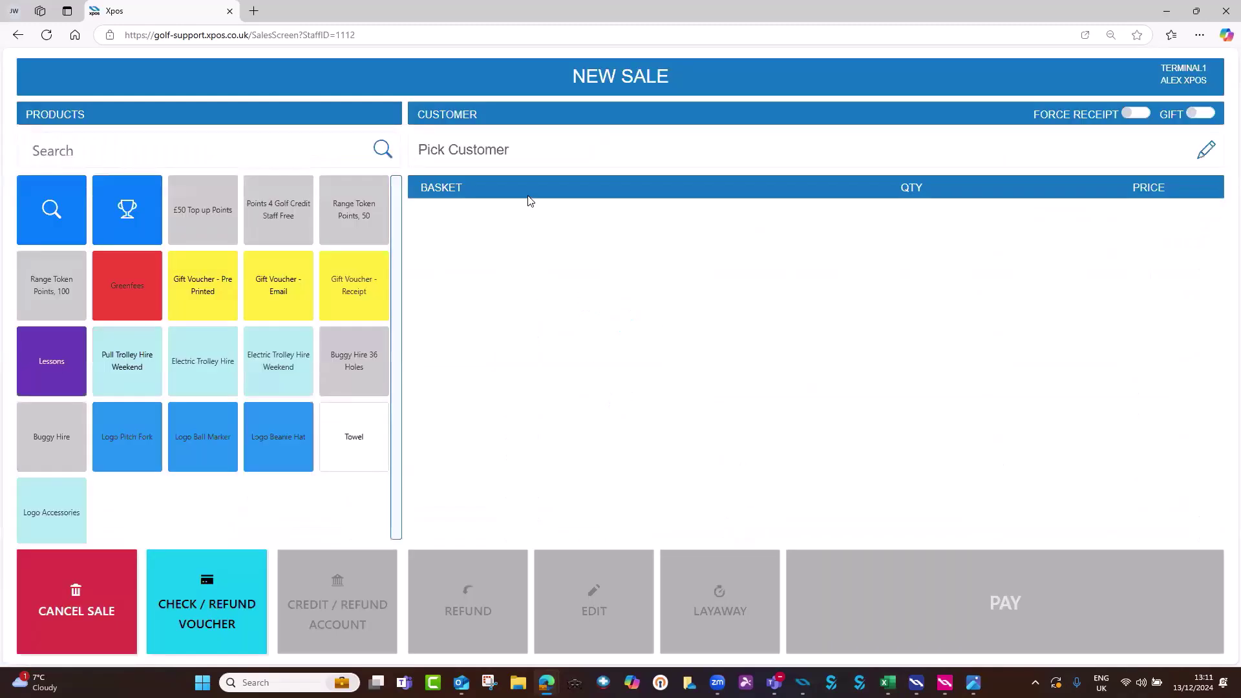
{"action": "left_click", "coordinate": [525, 156]}
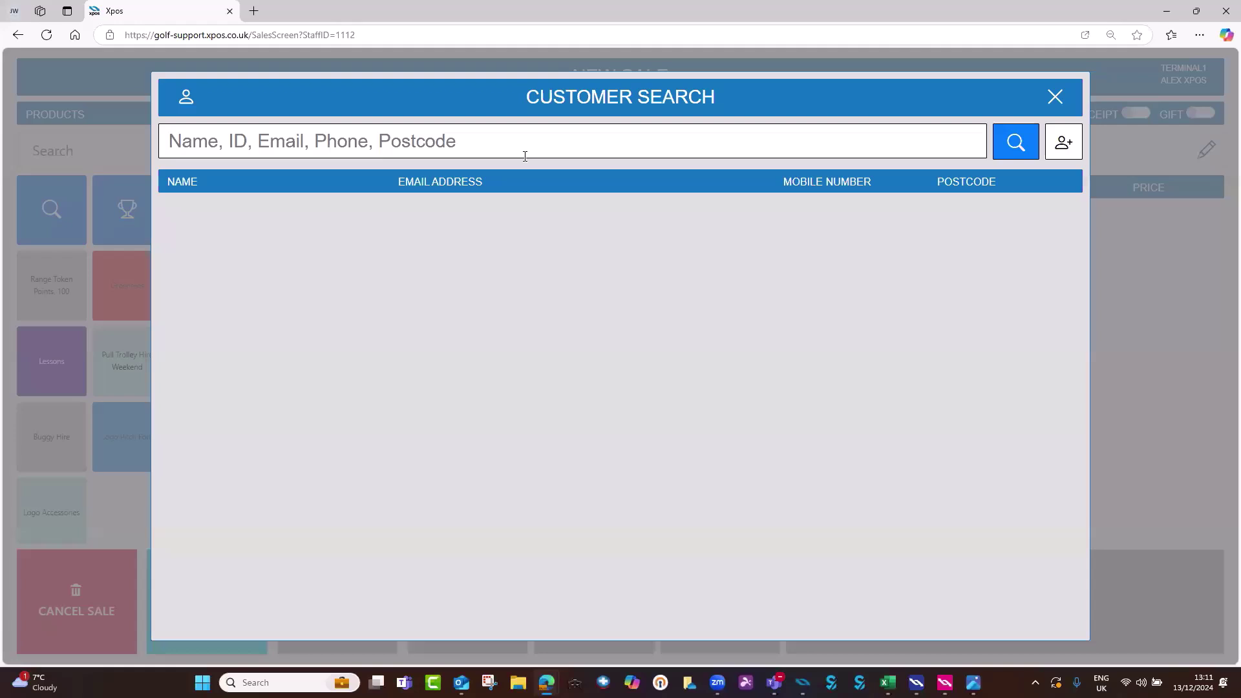
{"action": "type", "text": "jac"}
{"action": "left_click", "coordinate": [448, 362]}
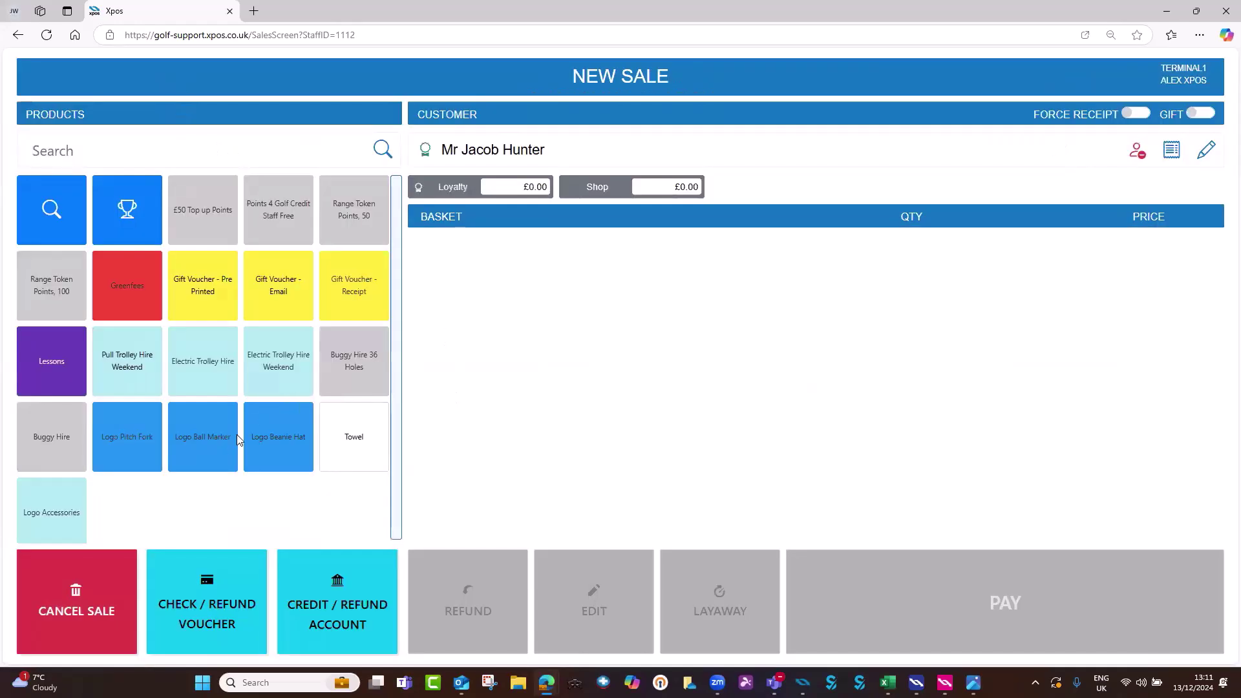
Add one Logo Ball Marker to the basket and remove the customer from the sale.
{"action": "left_click", "coordinate": [230, 450]}
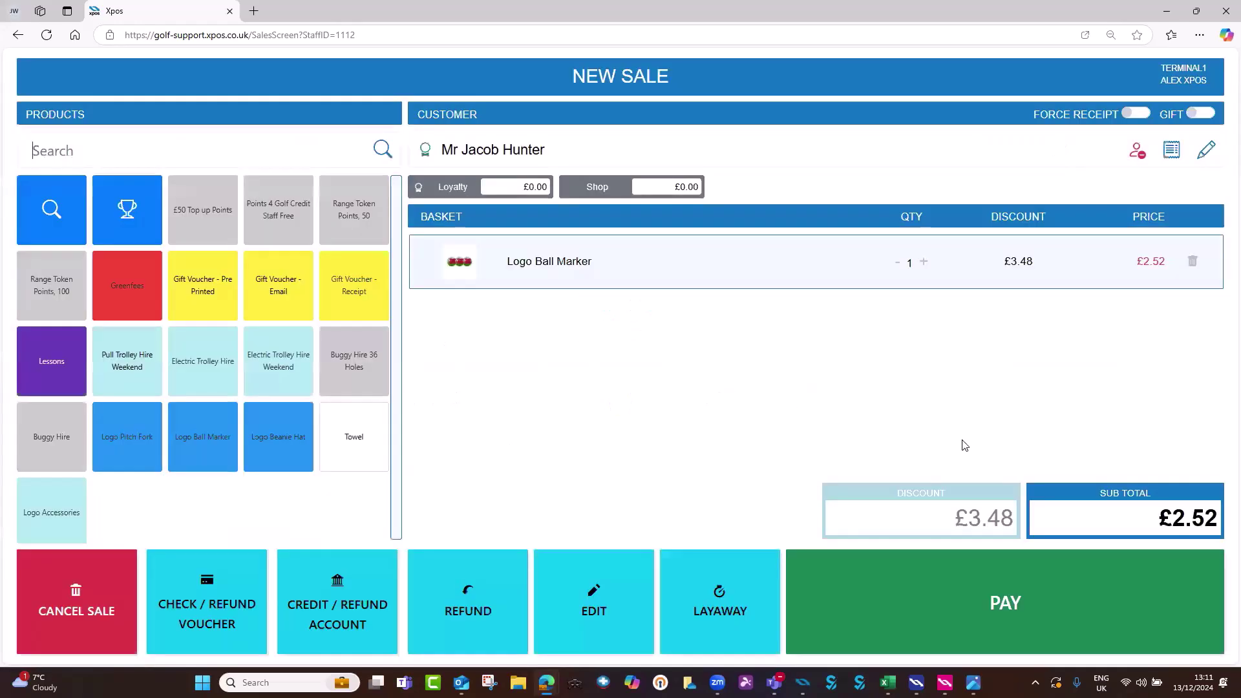
{"action": "left_click", "coordinate": [1131, 162]}
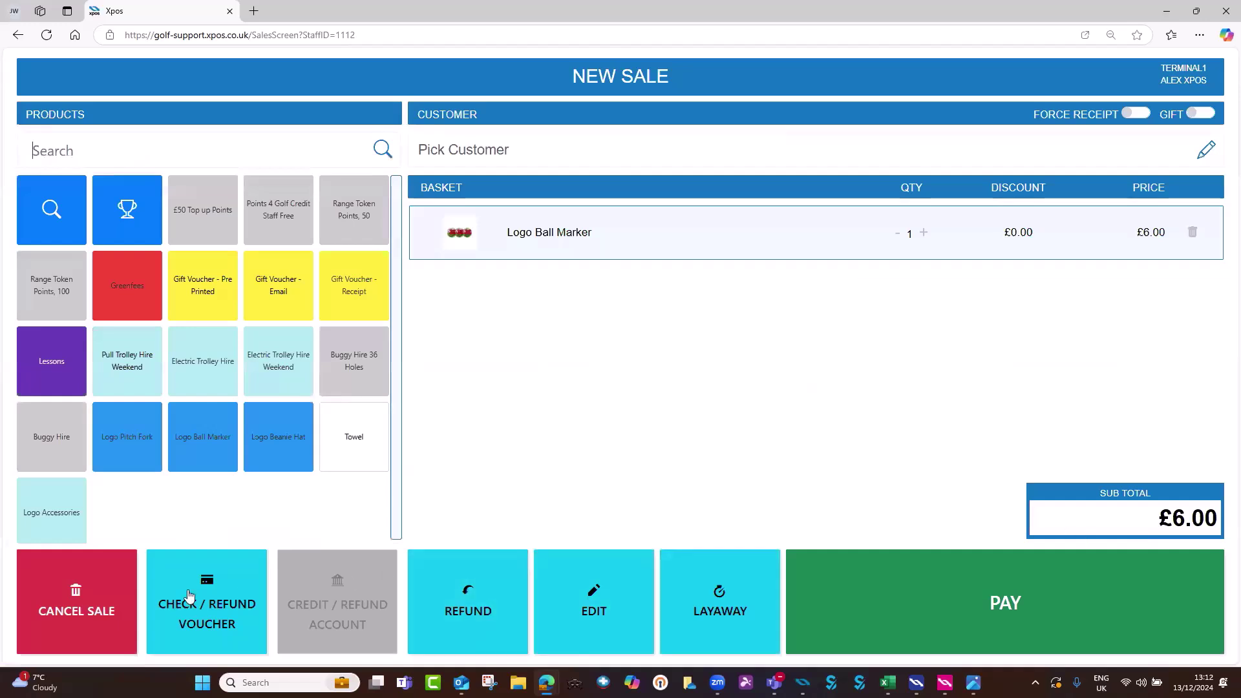
Cancel the sale containing the Logo Ball Marker without notes and decline starting a new one.
{"action": "left_click", "coordinate": [76, 600]}
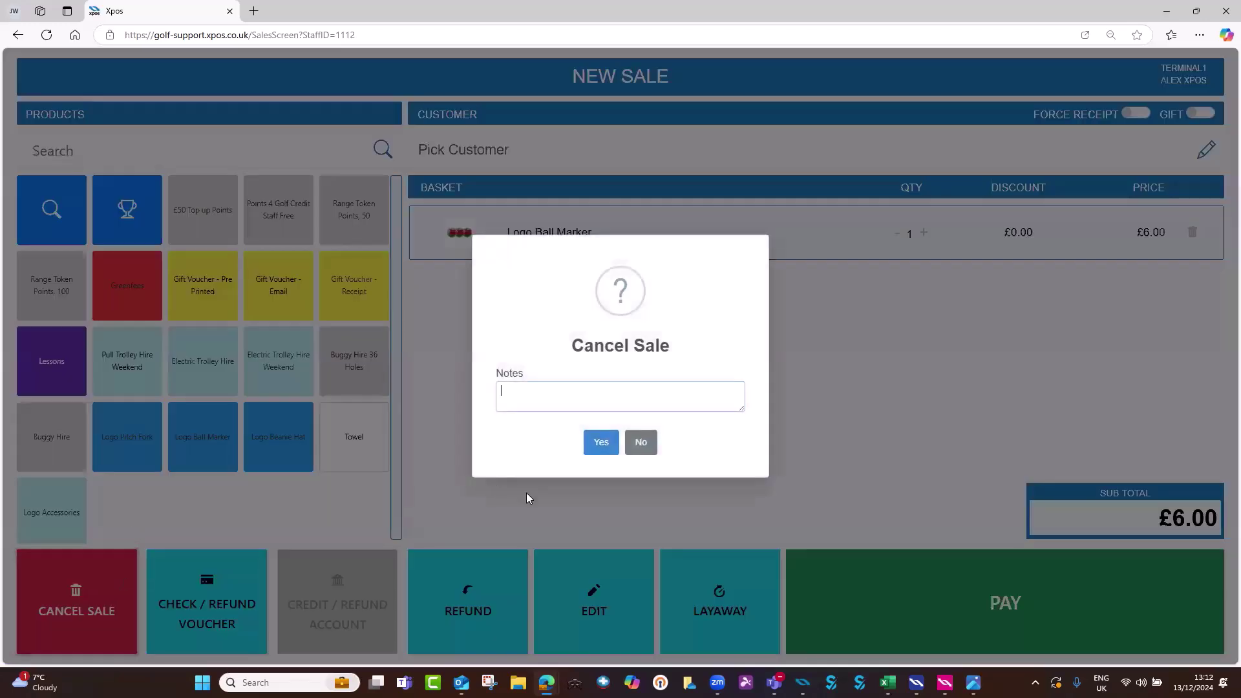
{"action": "left_click", "coordinate": [640, 445]}
{"action": "left_click", "coordinate": [76, 602]}
{"action": "left_click", "coordinate": [642, 444]}
{"action": "left_click", "coordinate": [76, 602]}
{"action": "left_click", "coordinate": [605, 445]}
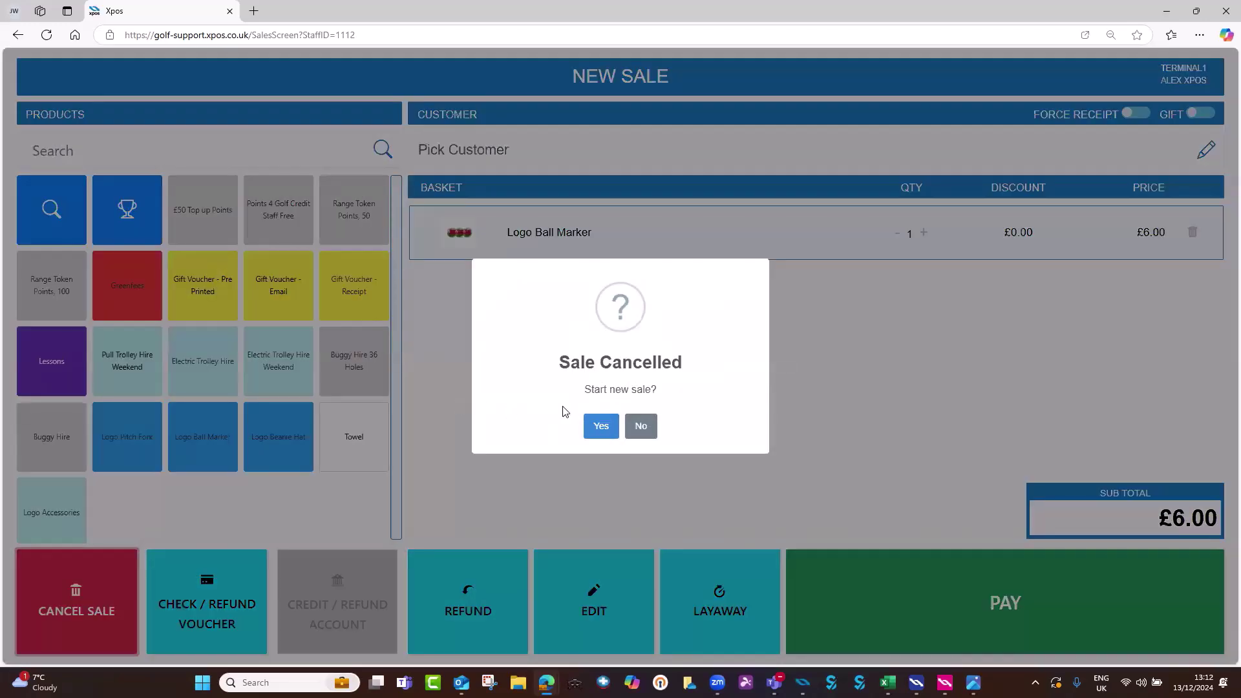
{"action": "left_click", "coordinate": [606, 432]}
{"action": "left_click", "coordinate": [641, 426]}
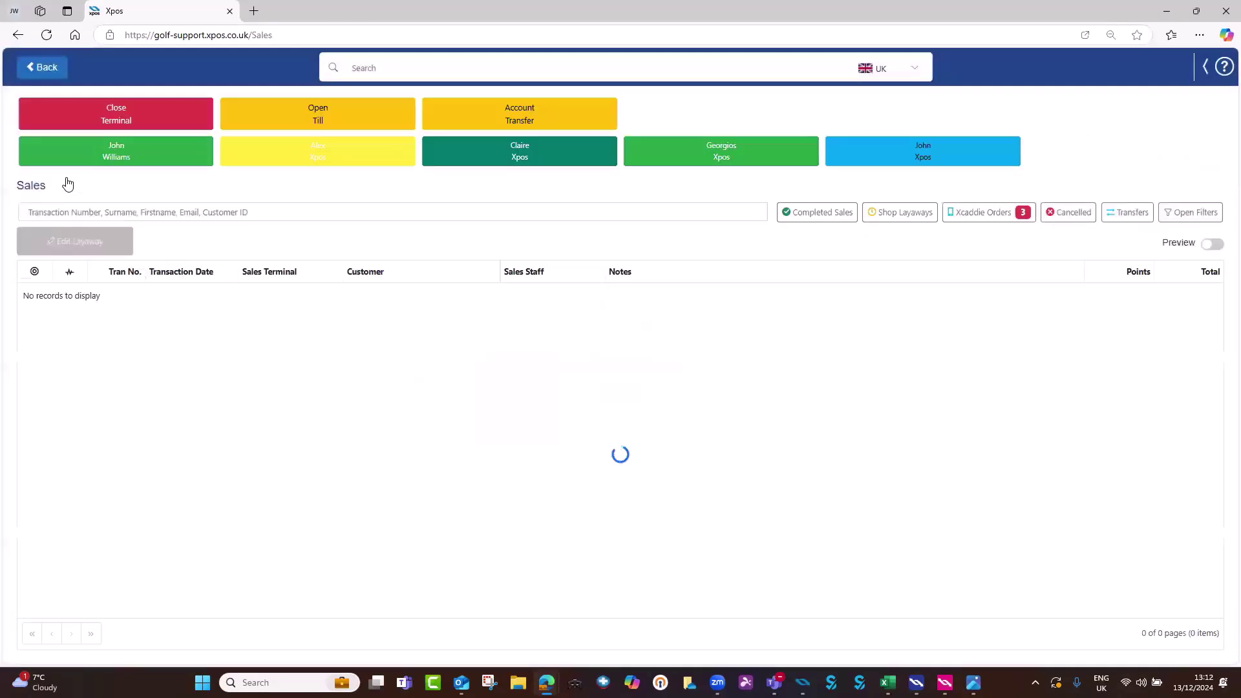
Open the product price bands, review the Shoe sale band's discount, dates and apply-to conditions, and close its details.
{"action": "left_click", "coordinate": [37, 67]}
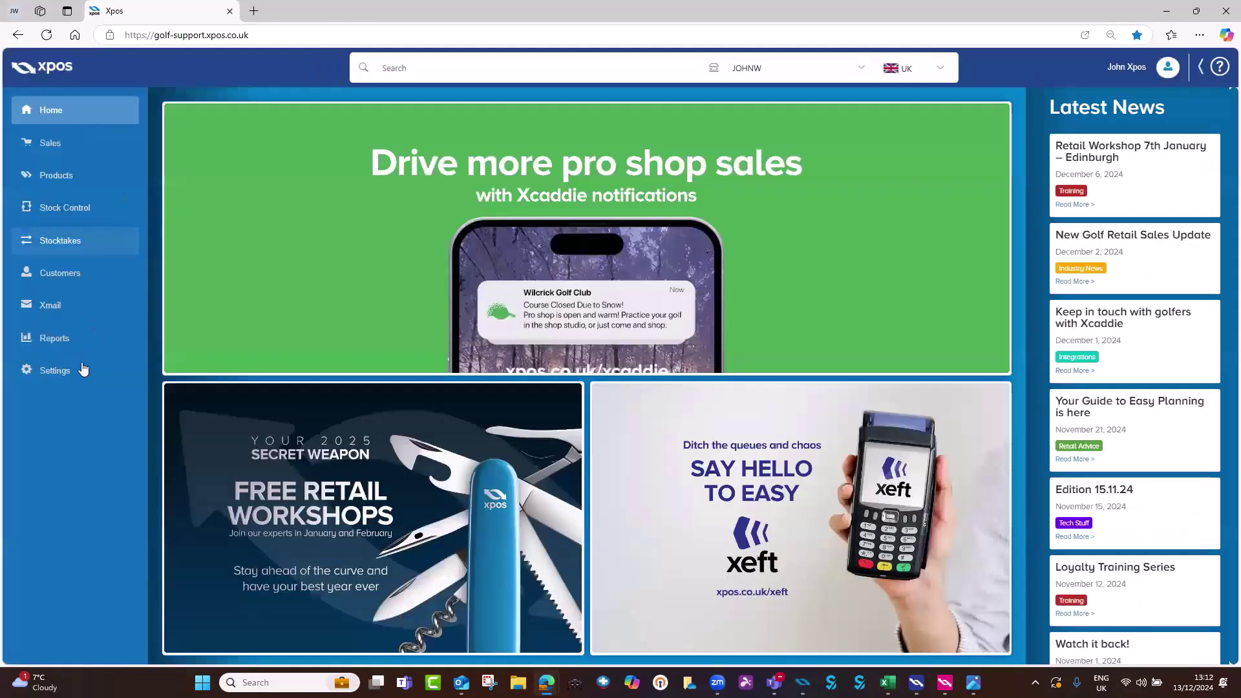
{"action": "left_click", "coordinate": [80, 369]}
{"action": "left_click", "coordinate": [290, 251]}
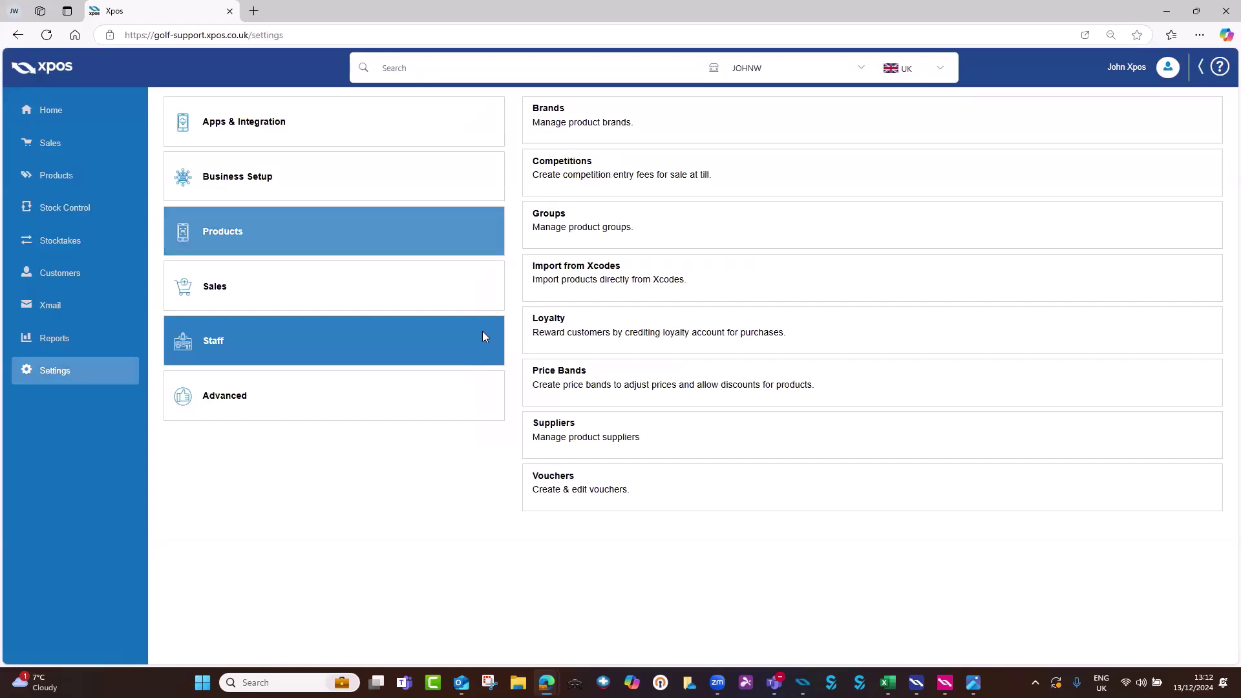
{"action": "left_click", "coordinate": [560, 378]}
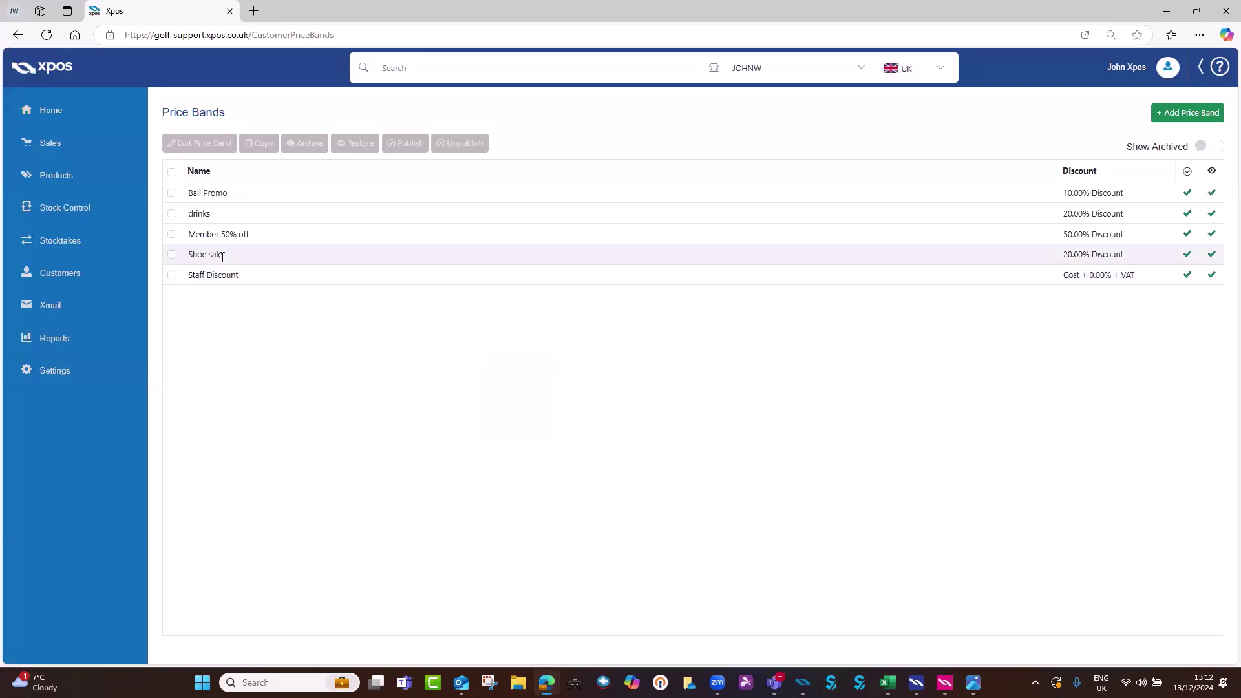
{"action": "double_click", "coordinate": [260, 257]}
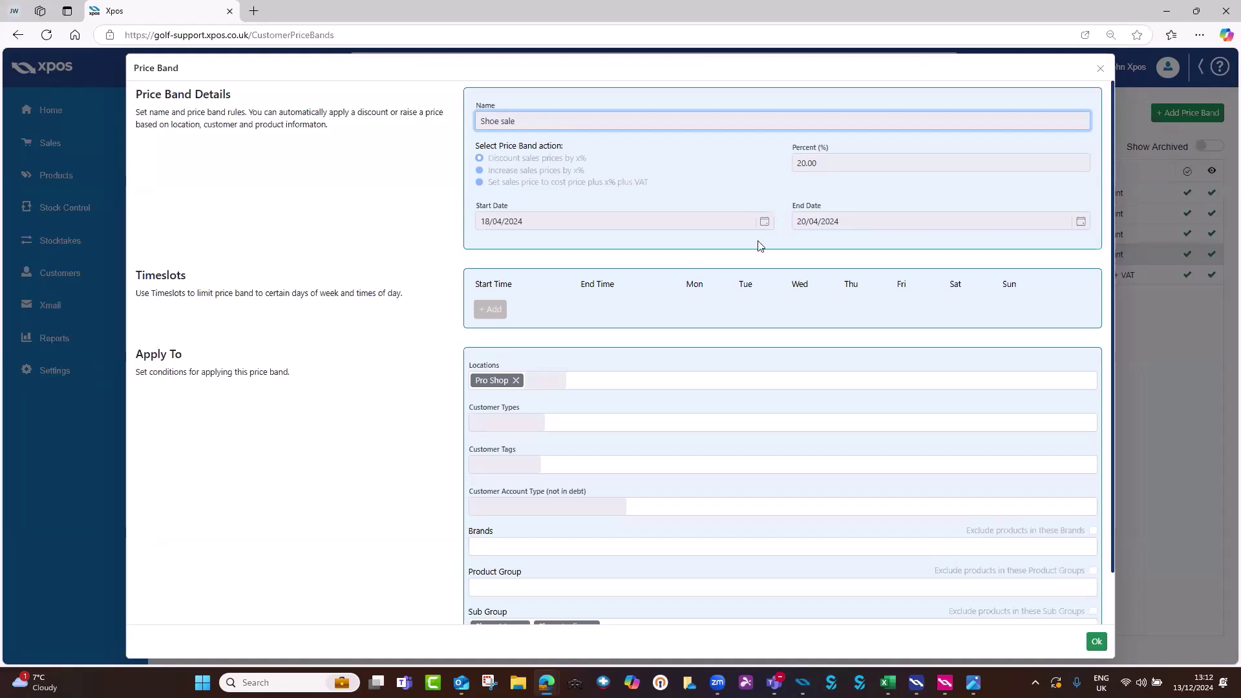
{"action": "scroll", "coordinate": [518, 306], "scroll_direction": "down", "scroll_amount": 1}
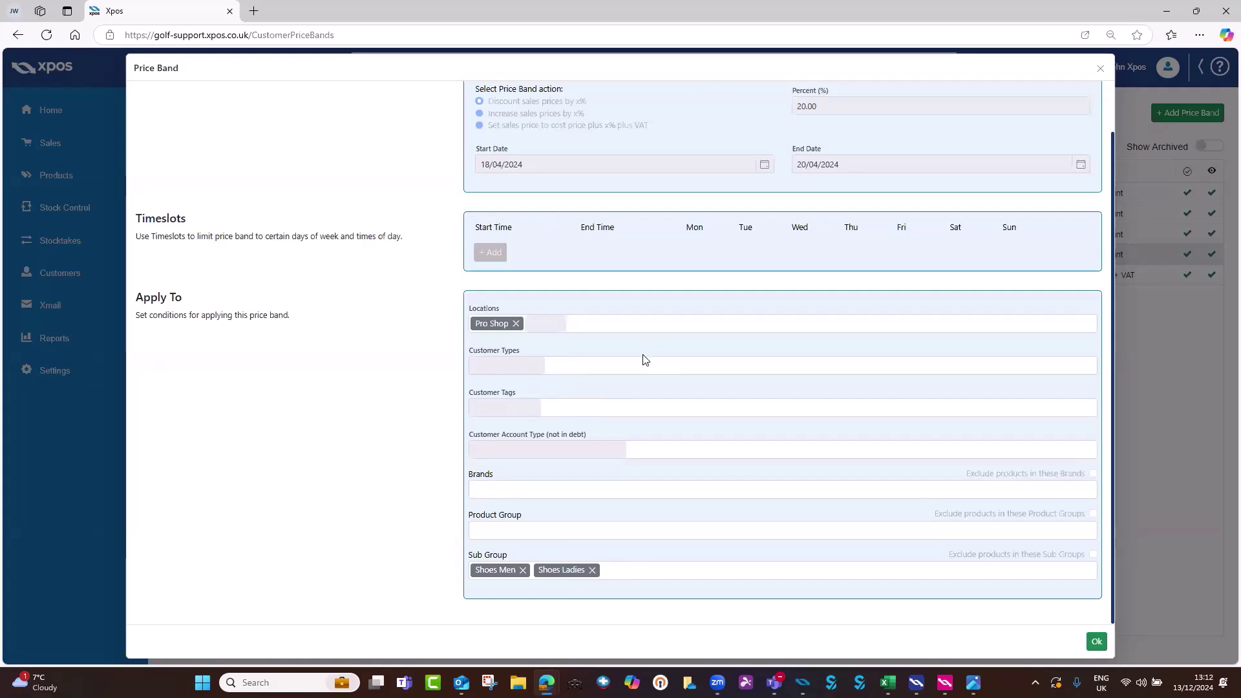
{"action": "left_click", "coordinate": [1099, 70]}
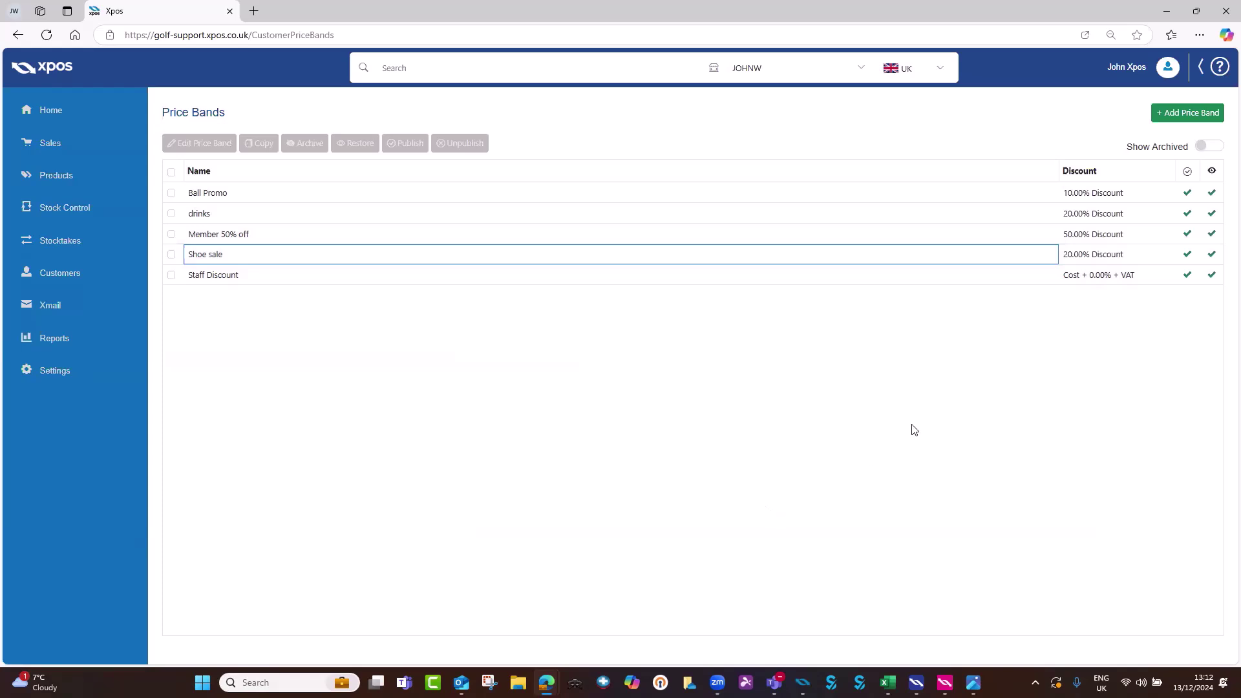
Add a new price band named Ball Sale that discounts sales prices by 20%.
{"action": "left_click", "coordinate": [1190, 113]}
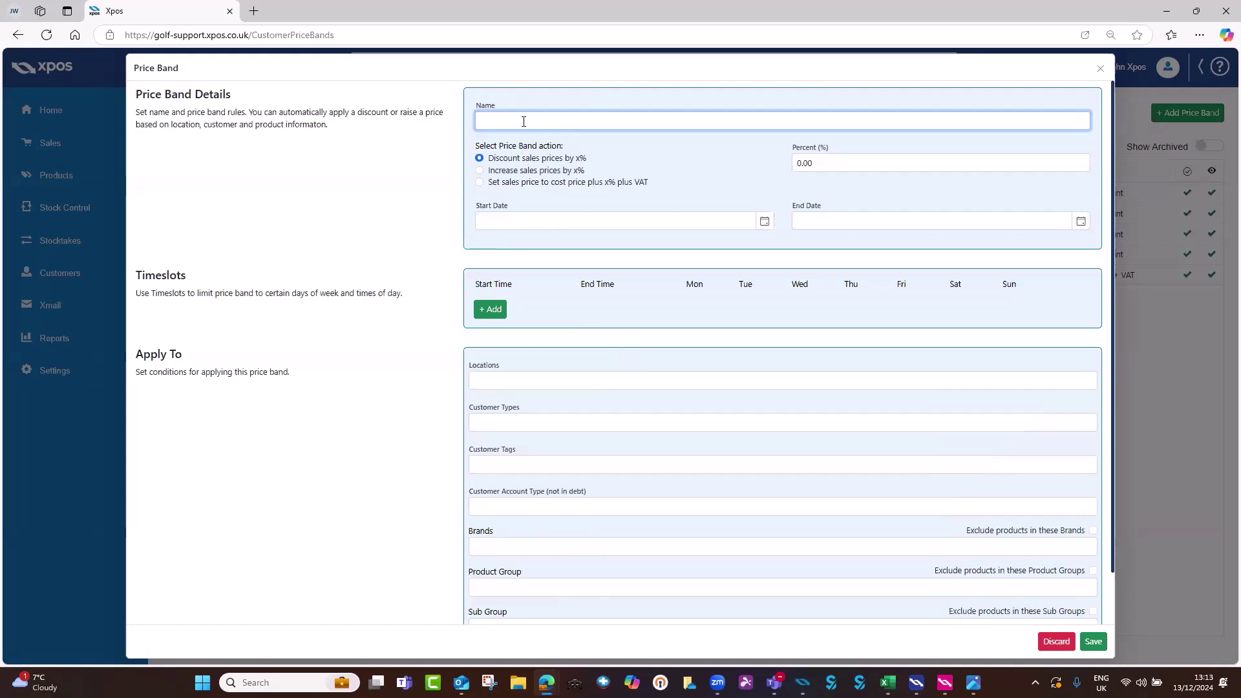
{"action": "type", "text": "all Sales"}
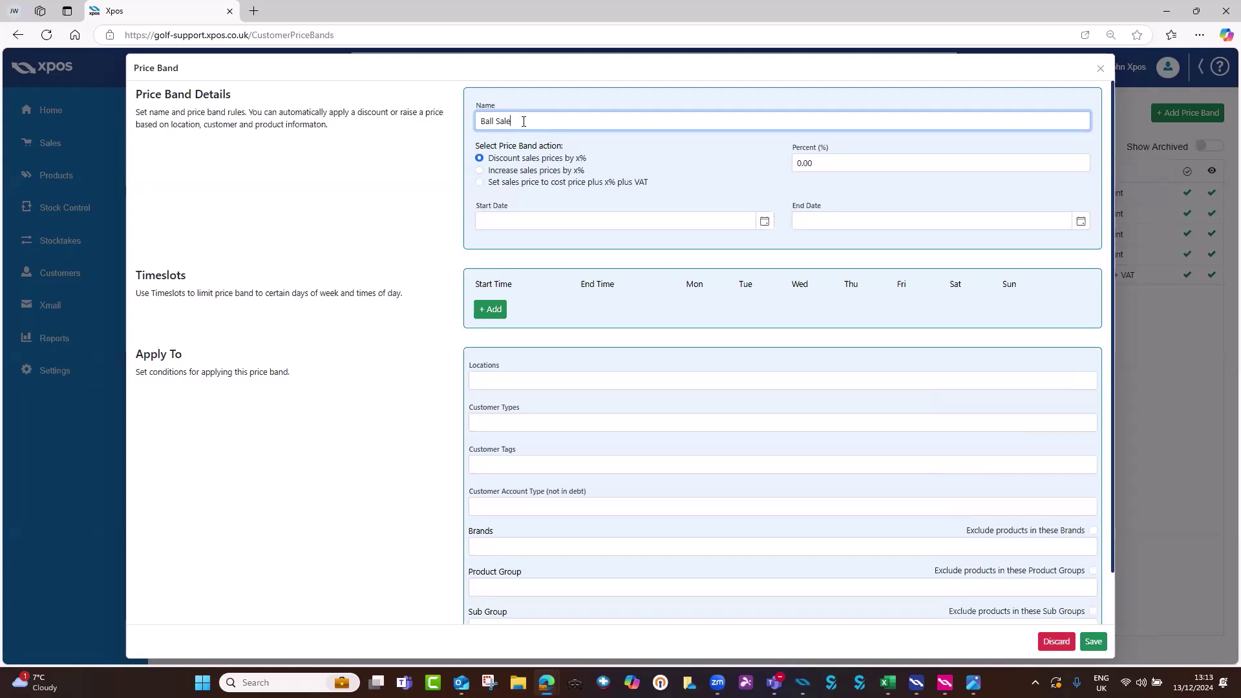
{"action": "left_click", "coordinate": [800, 163]}
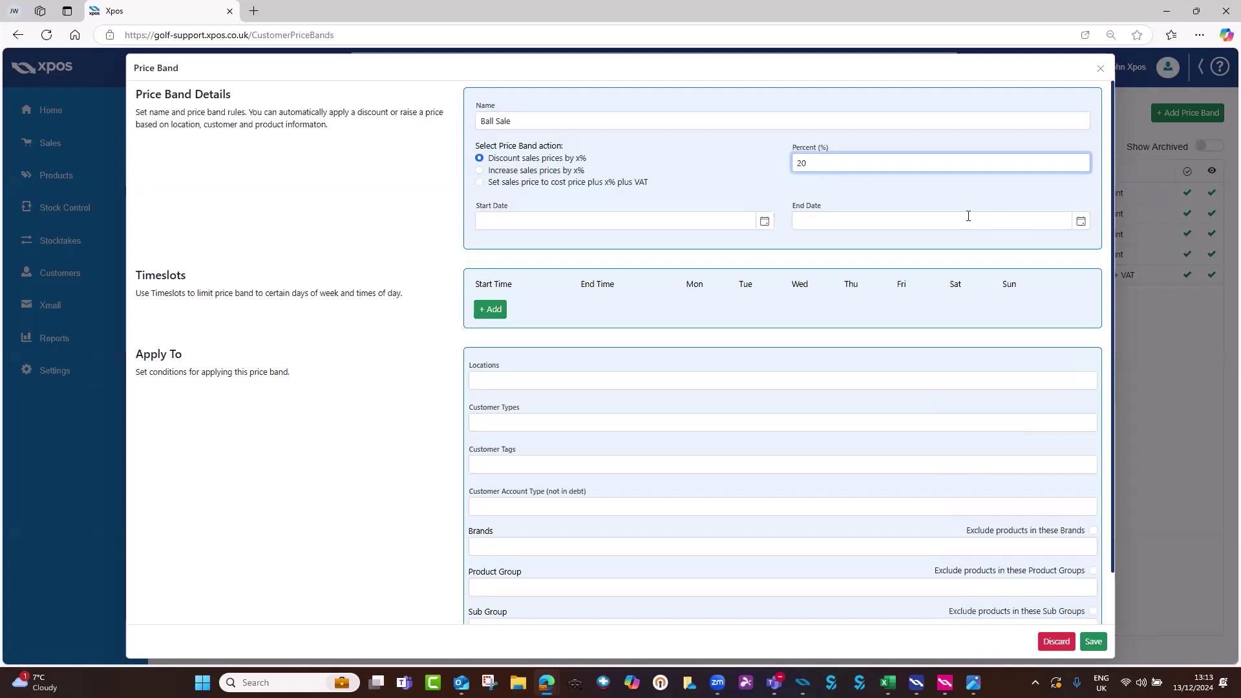
Set the Ball Sale price band to run from 13/12/2024 to 31/01/2025.
{"action": "left_click", "coordinate": [765, 221]}
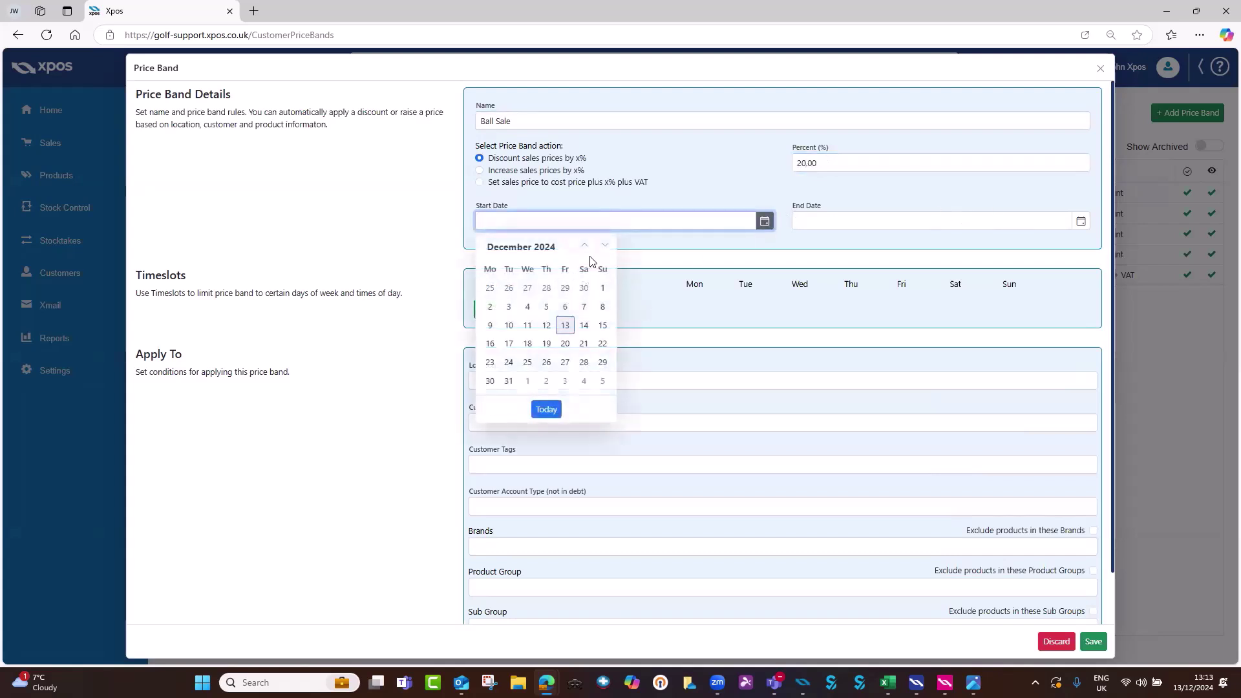
{"action": "left_click", "coordinate": [565, 325]}
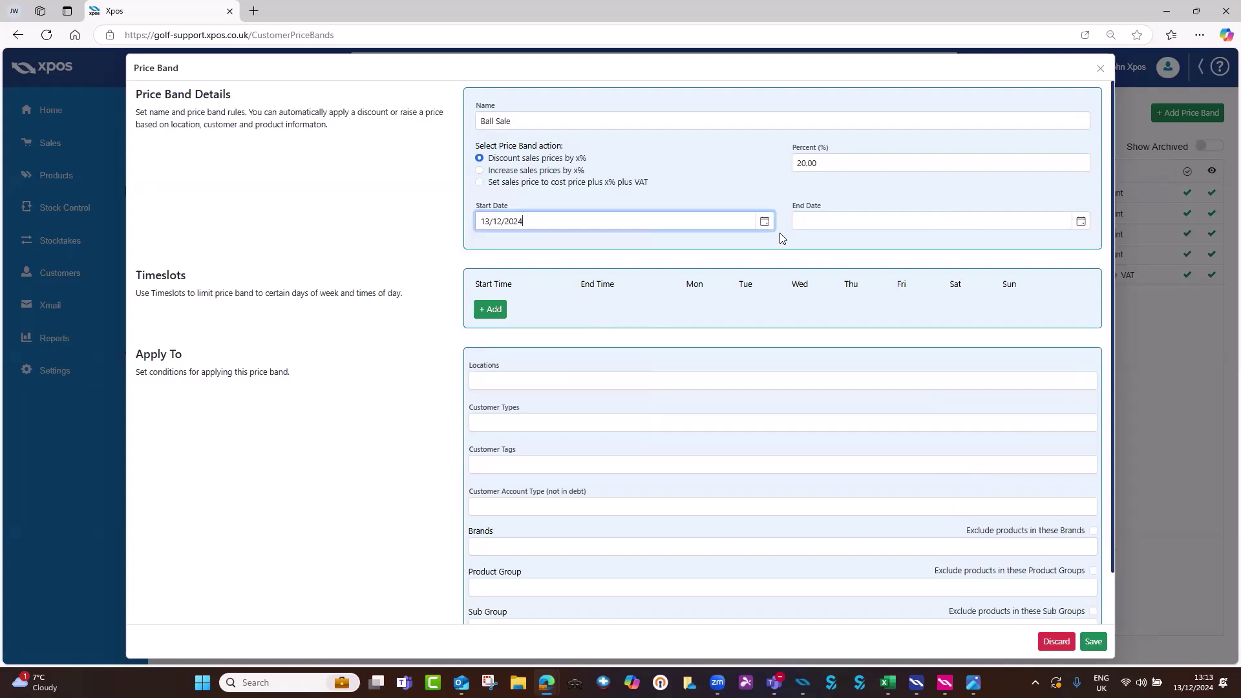
{"action": "left_click", "coordinate": [1081, 222]}
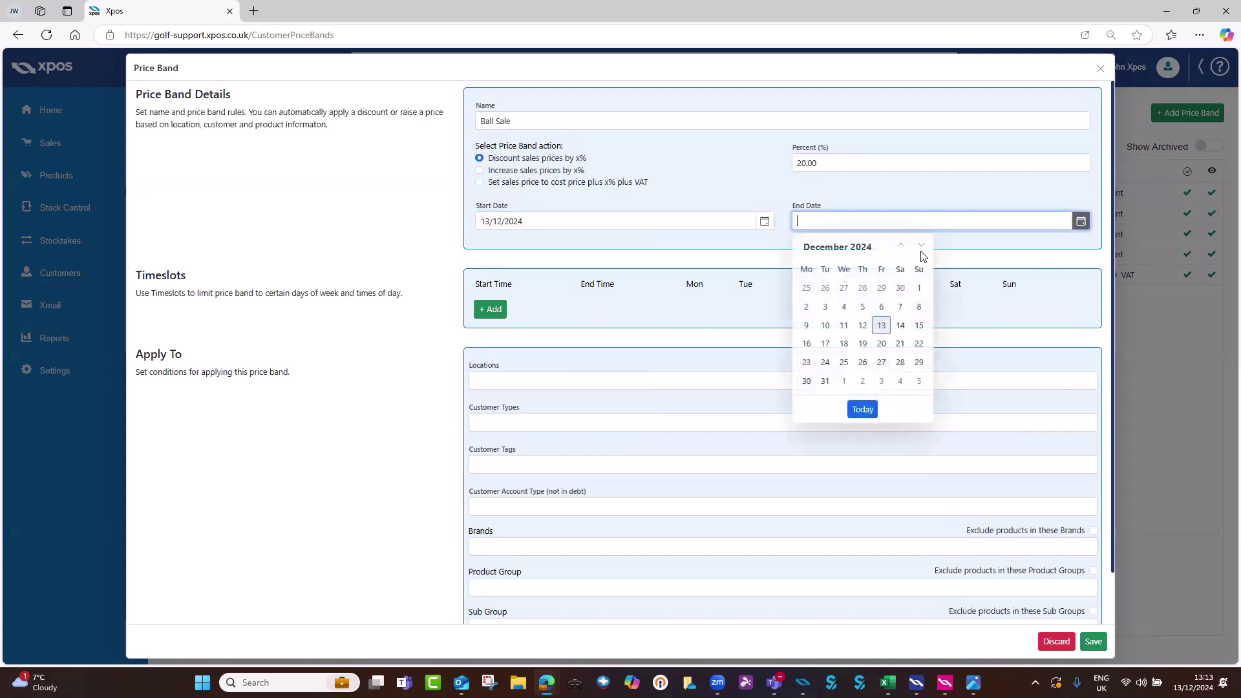
{"action": "left_click", "coordinate": [922, 245]}
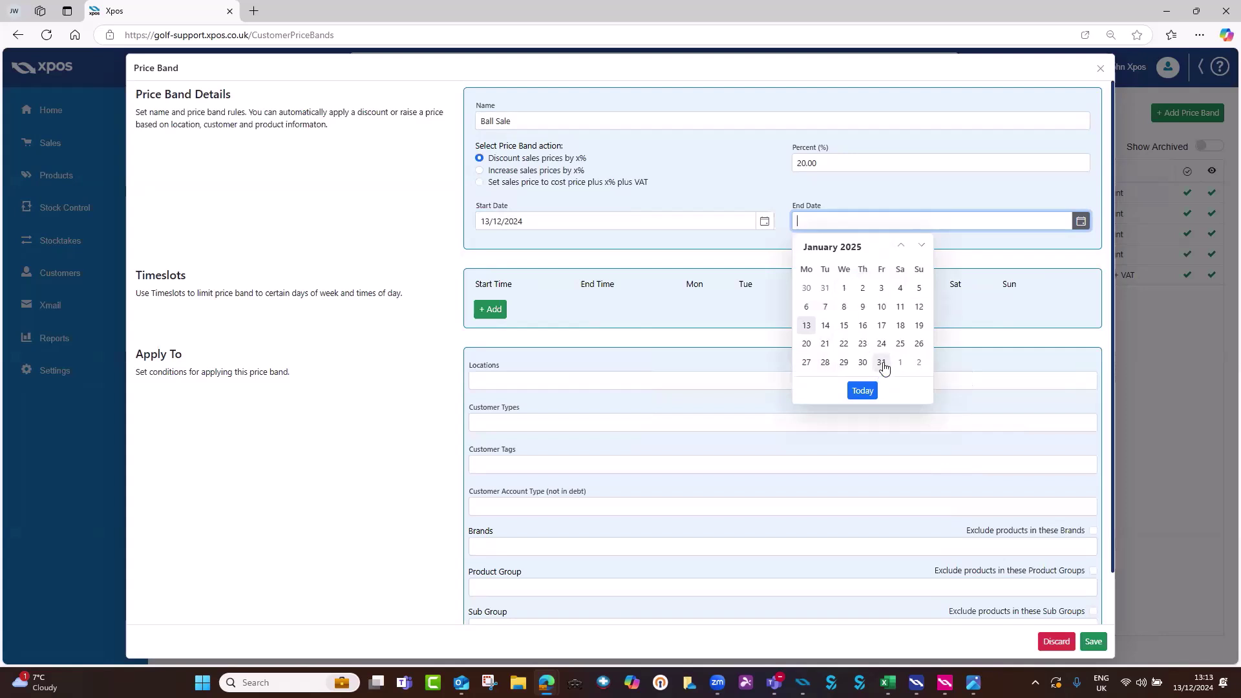
{"action": "left_click", "coordinate": [883, 366]}
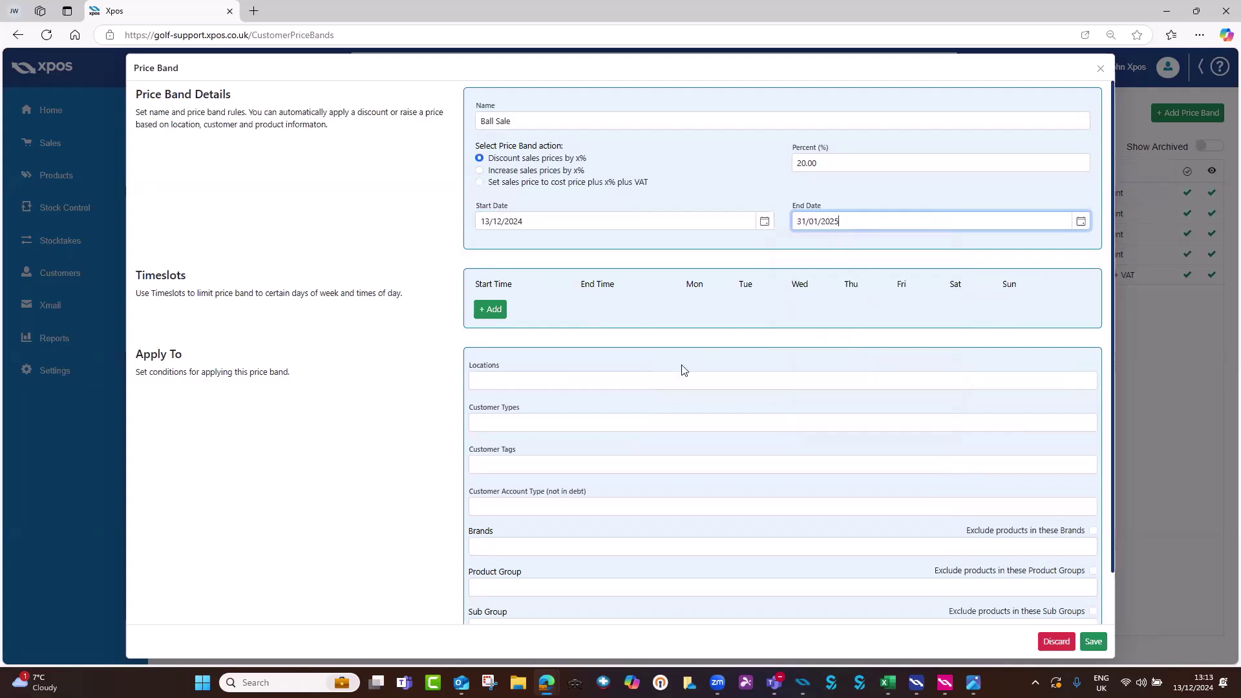
Apply the Ball Sale price band to the Pro Shop and Swing Room locations.
{"action": "left_click", "coordinate": [605, 380]}
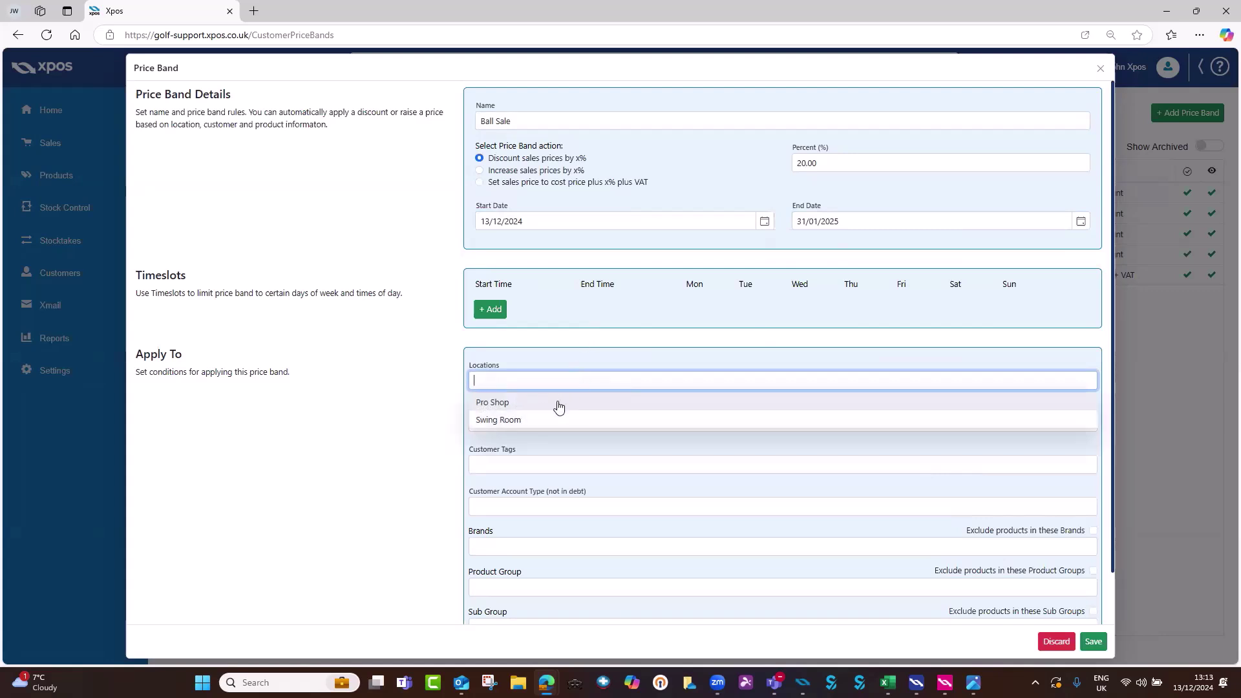
{"action": "left_click", "coordinate": [539, 402]}
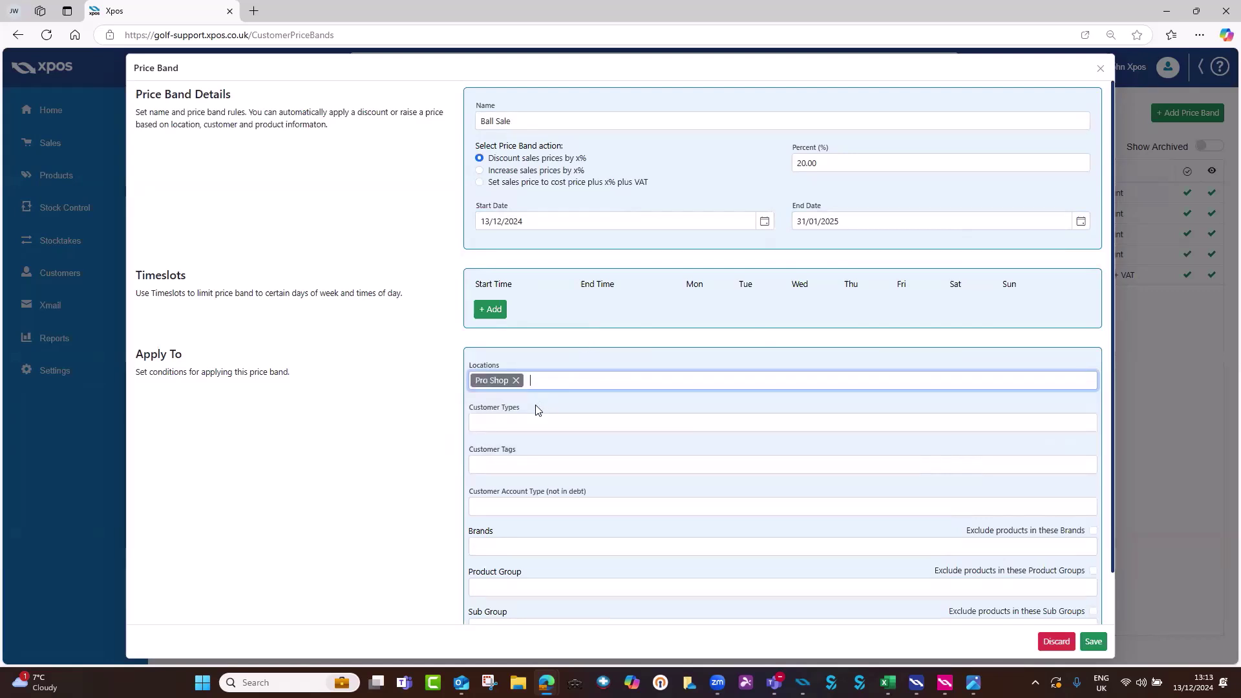
{"action": "left_click", "coordinate": [515, 406]}
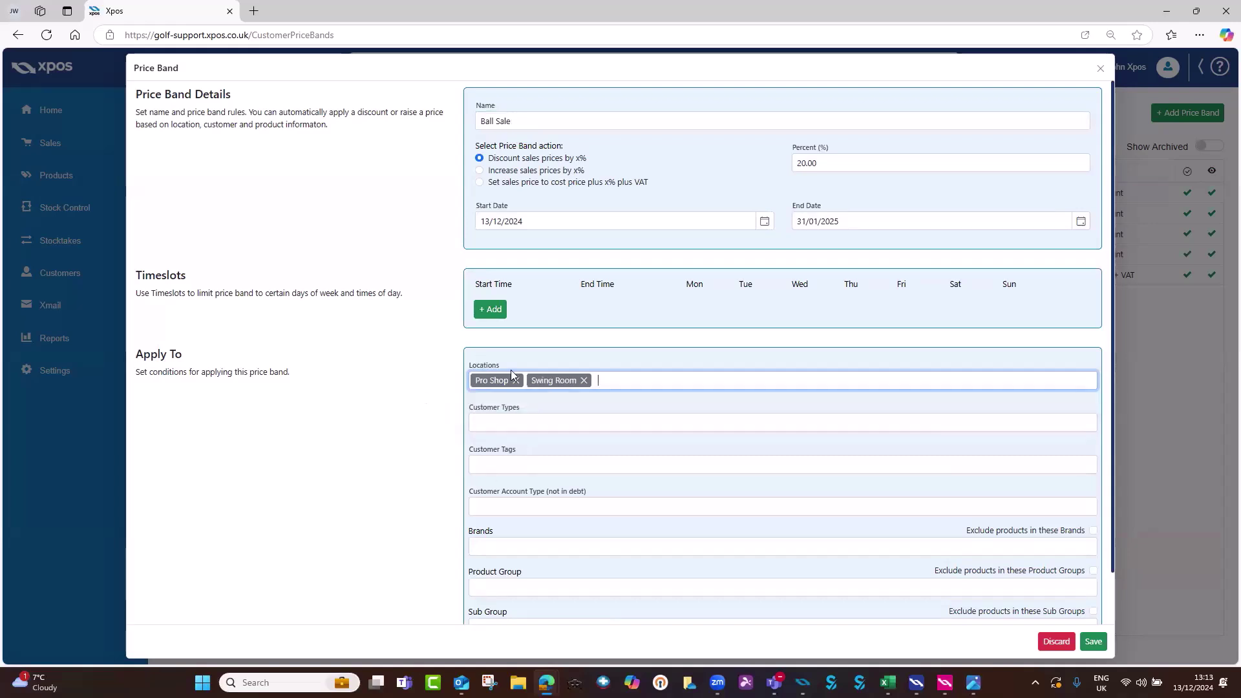
Limit the Ball Sale price band to the Srixon brand.
{"action": "scroll", "coordinate": [414, 363], "scroll_direction": "down", "scroll_amount": 1}
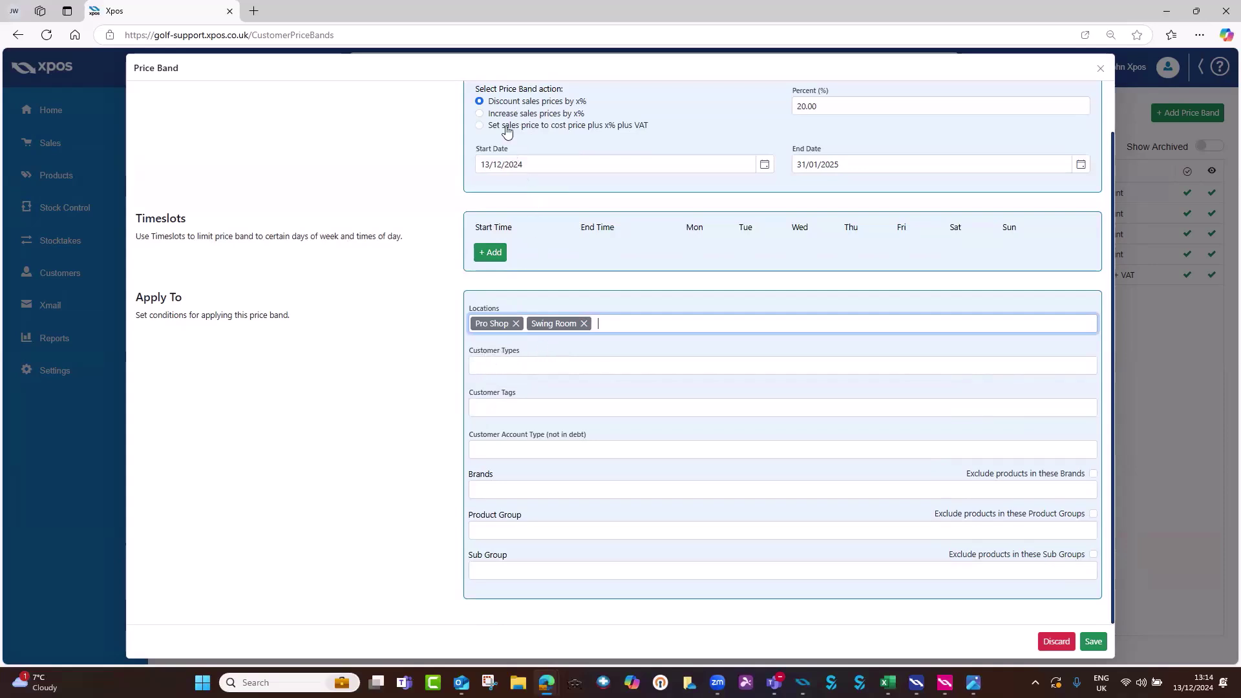
{"action": "scroll", "coordinate": [525, 226], "scroll_direction": "up", "scroll_amount": 1}
{"action": "scroll", "coordinate": [508, 352], "scroll_direction": "down", "scroll_amount": 1}
{"action": "left_click", "coordinate": [496, 492]}
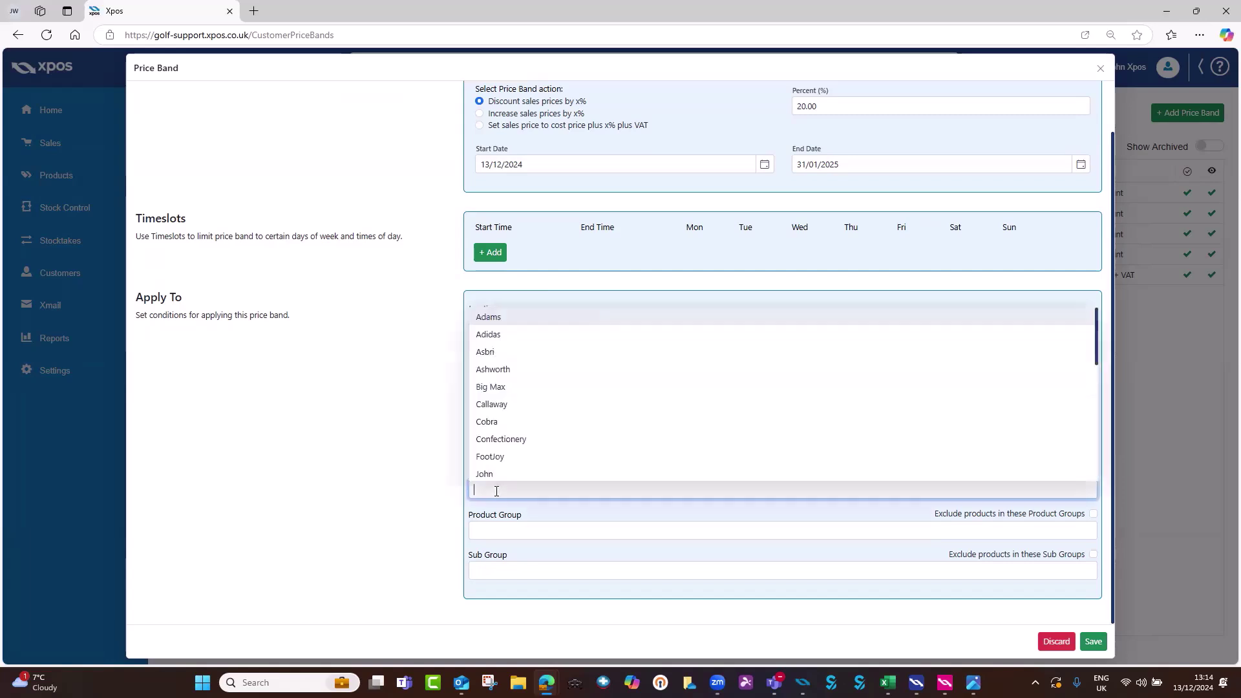
{"action": "scroll", "coordinate": [515, 404], "scroll_direction": "down", "scroll_amount": 3}
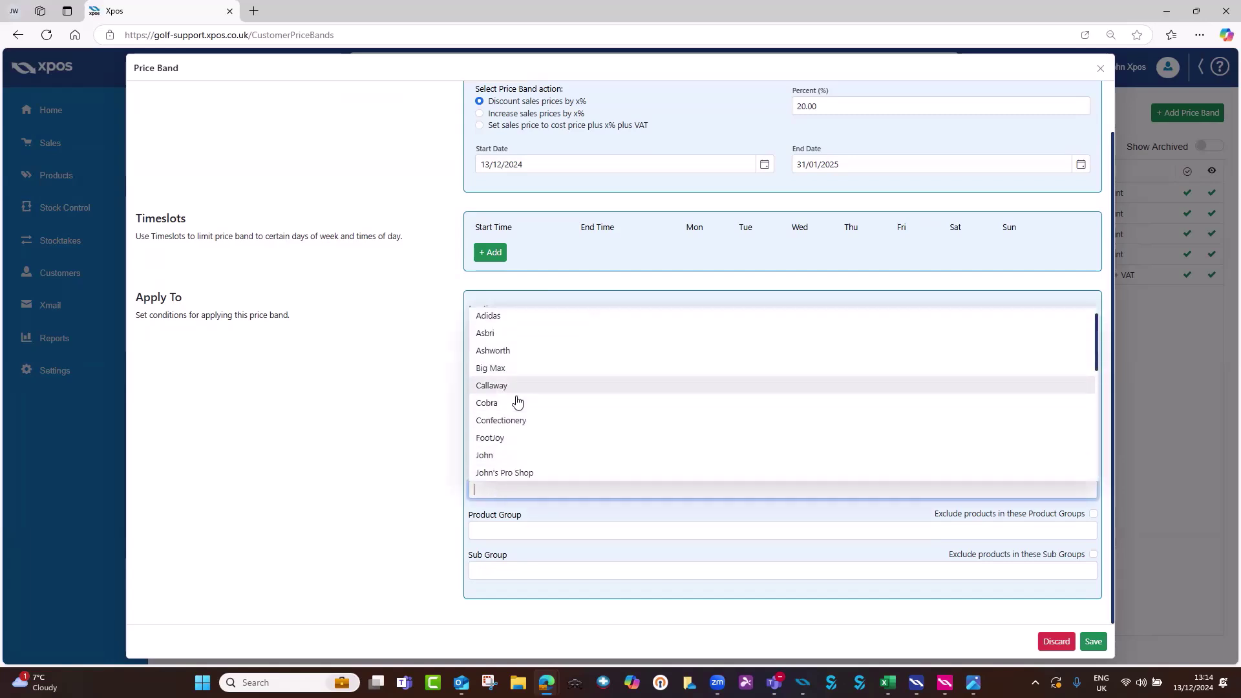
{"action": "scroll", "coordinate": [521, 414], "scroll_direction": "down", "scroll_amount": 2}
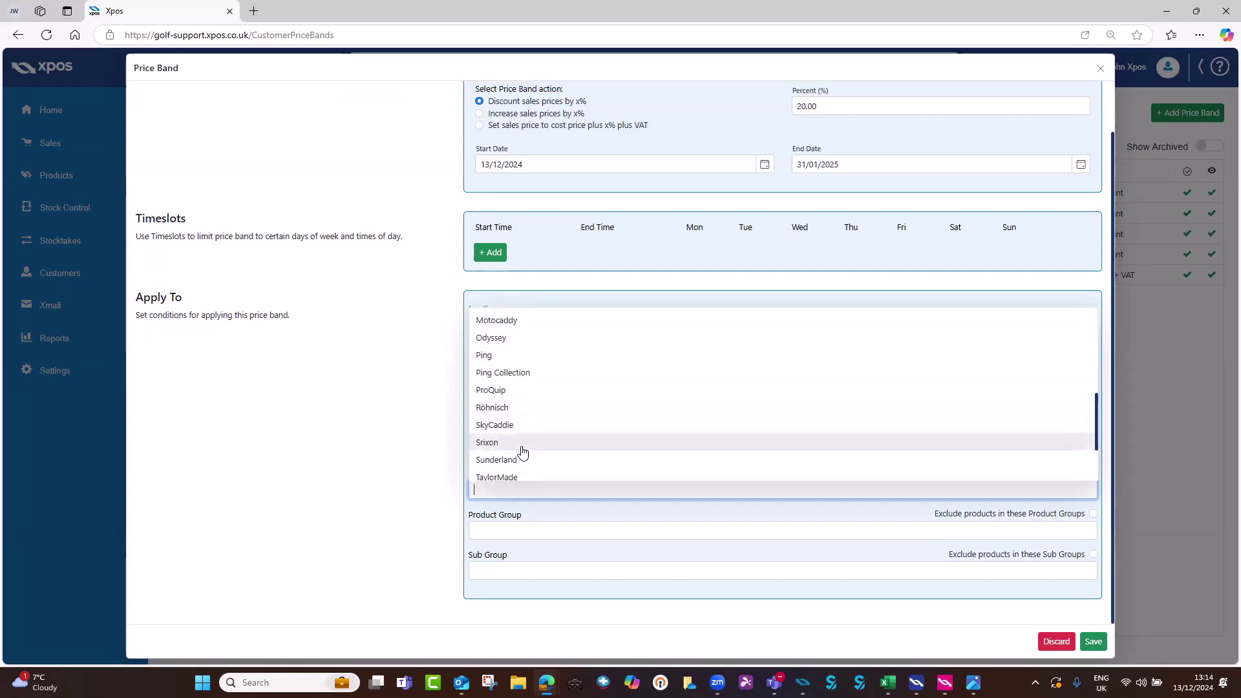
{"action": "left_click", "coordinate": [491, 442]}
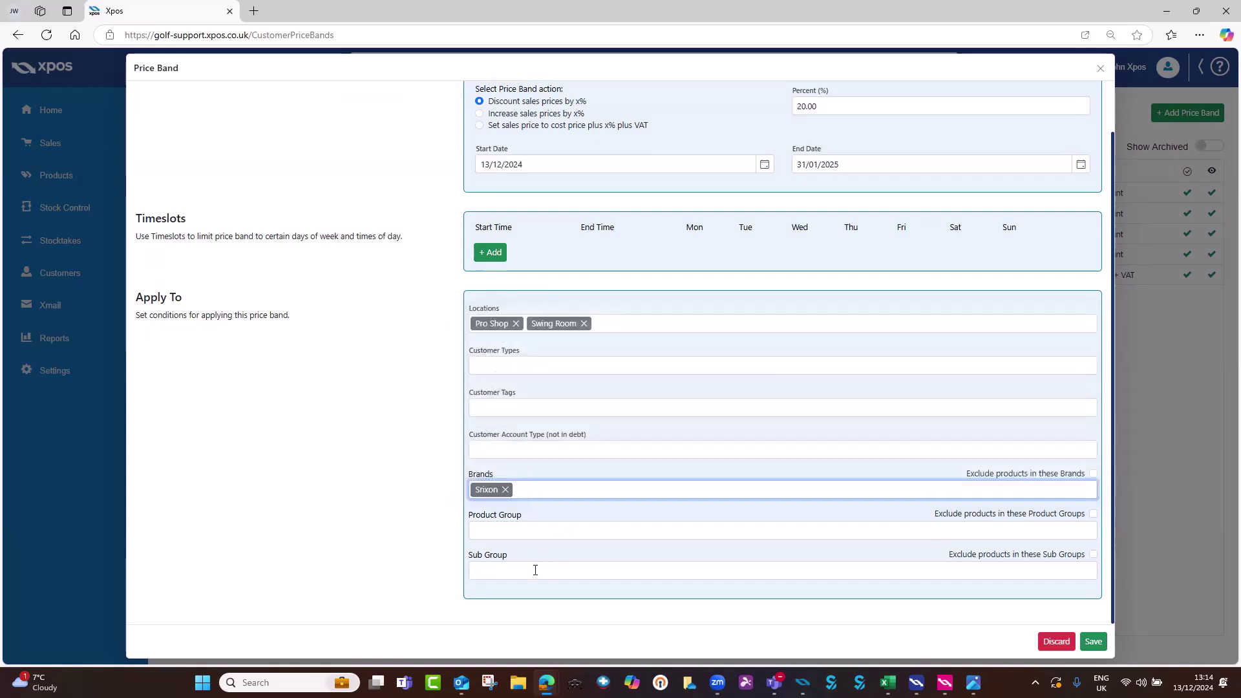
Limit the Ball Sale price band to the Balls product group, and save and publish it.
{"action": "left_click", "coordinate": [536, 531]}
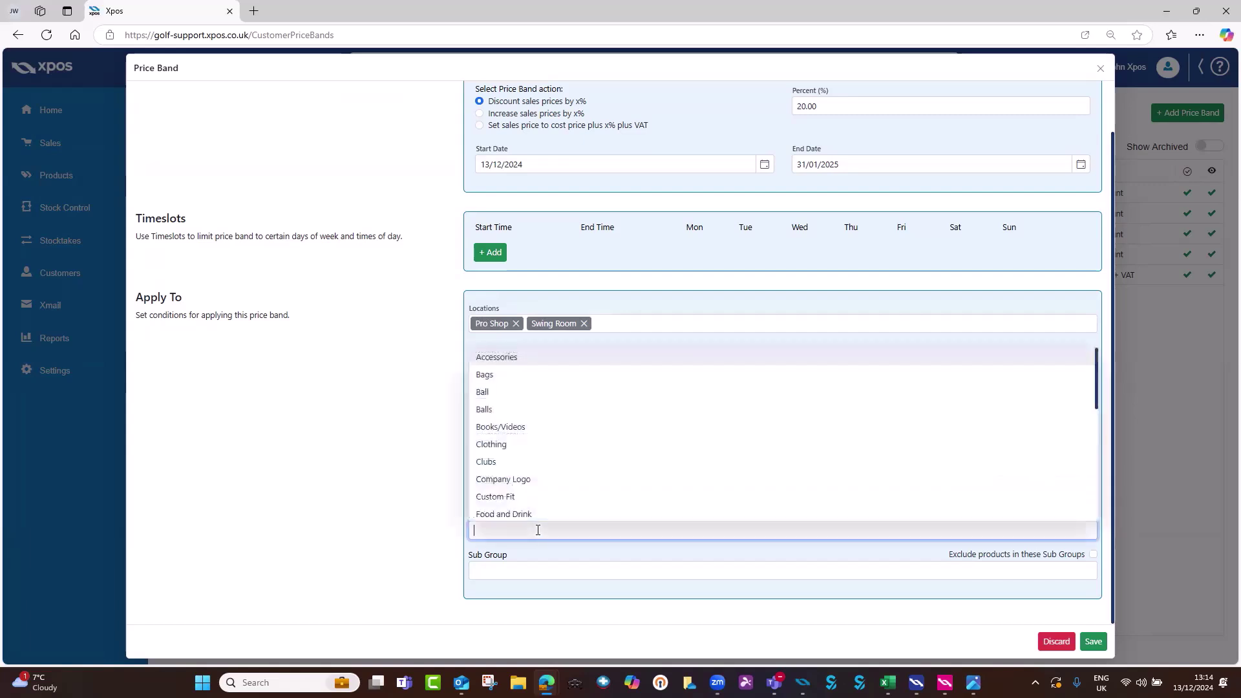
{"action": "left_click", "coordinate": [524, 426]}
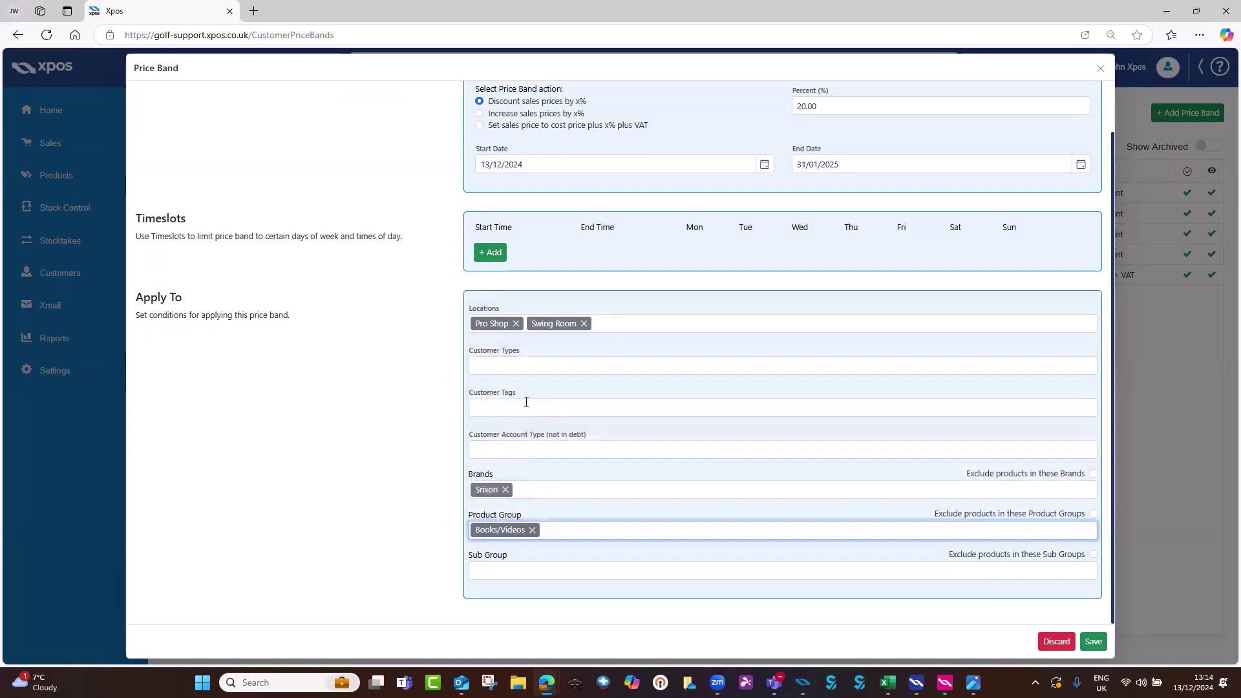
{"action": "left_click", "coordinate": [532, 530]}
{"action": "left_click", "coordinate": [535, 529]}
{"action": "left_click", "coordinate": [509, 410]}
{"action": "left_click", "coordinate": [1092, 643]}
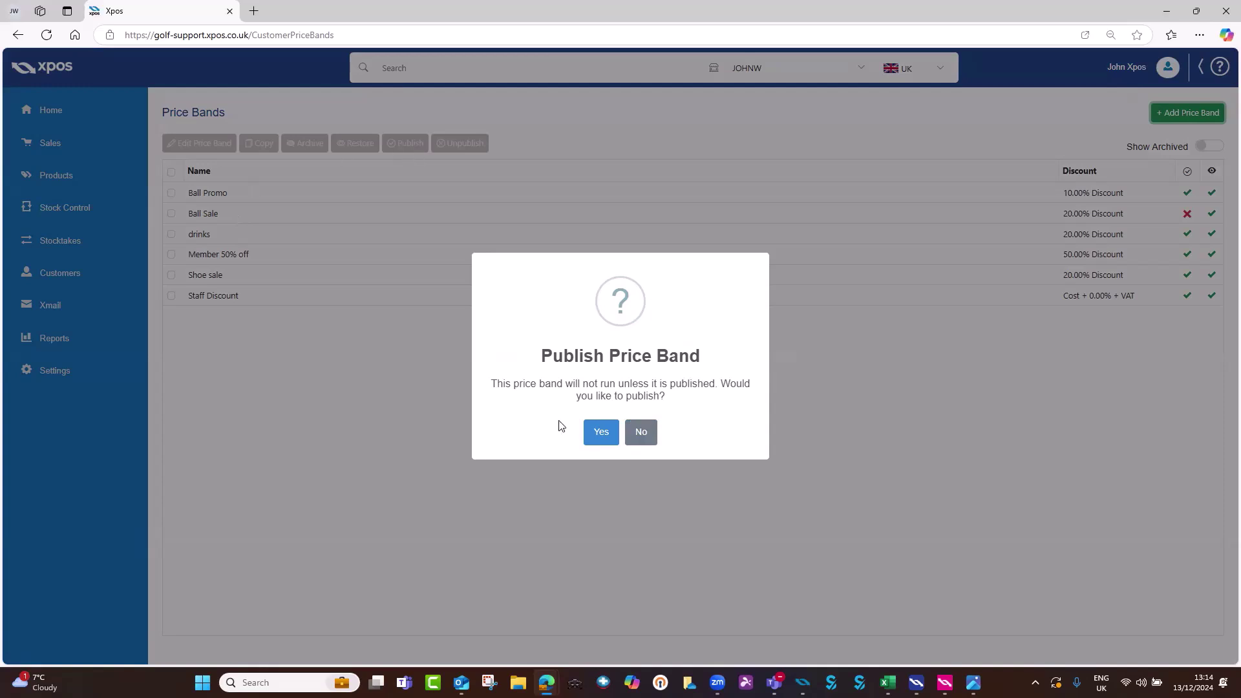
{"action": "left_click", "coordinate": [601, 433]}
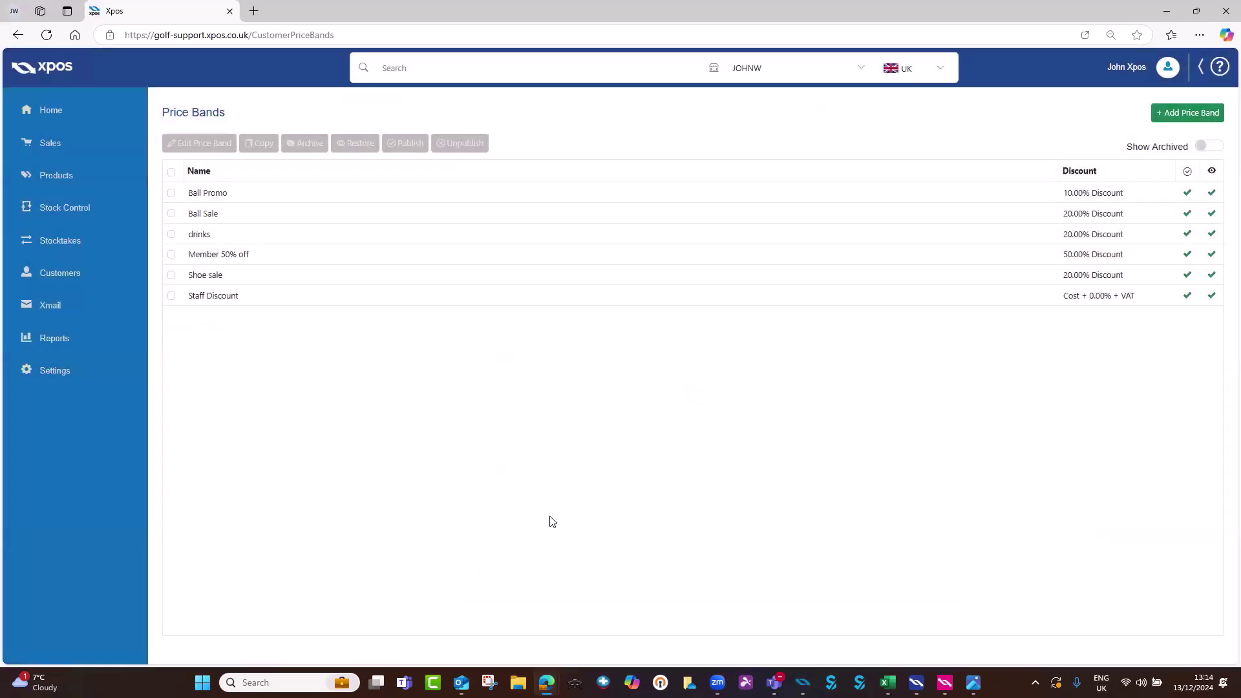
Start a new sale under the yellow-coded staff member and browse the Golf Shop products to the Balls subgroup.
{"action": "left_click", "coordinate": [50, 143]}
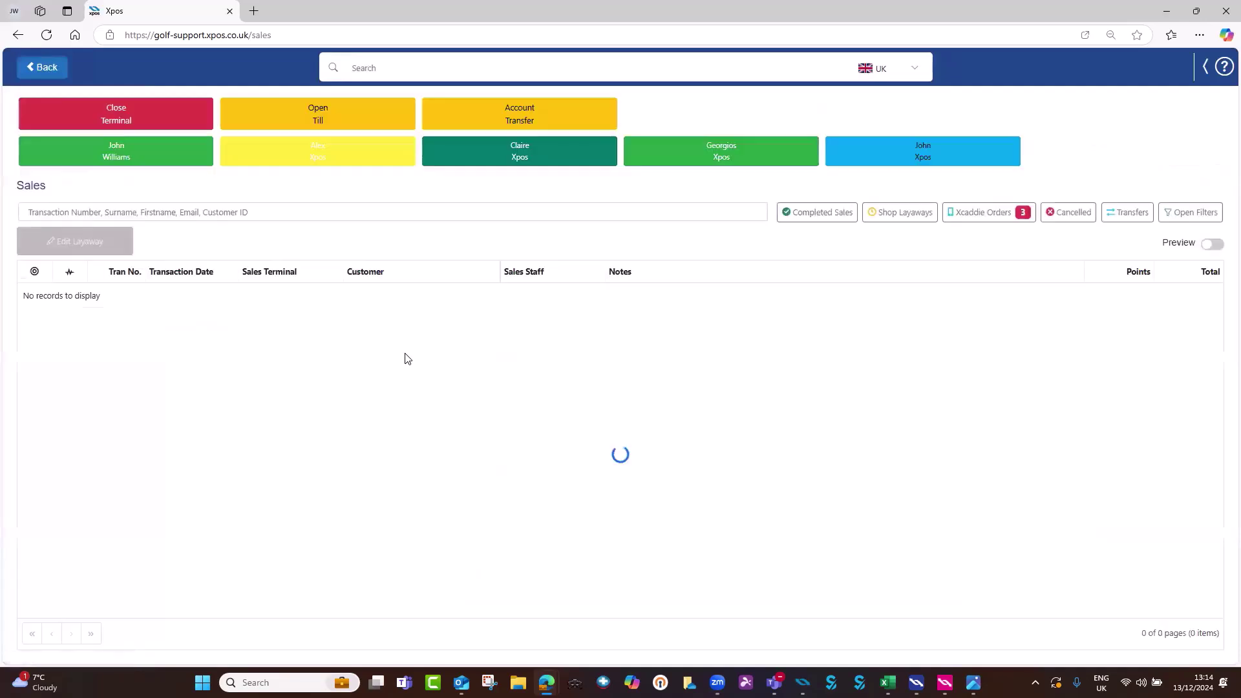
{"action": "left_click", "coordinate": [341, 161]}
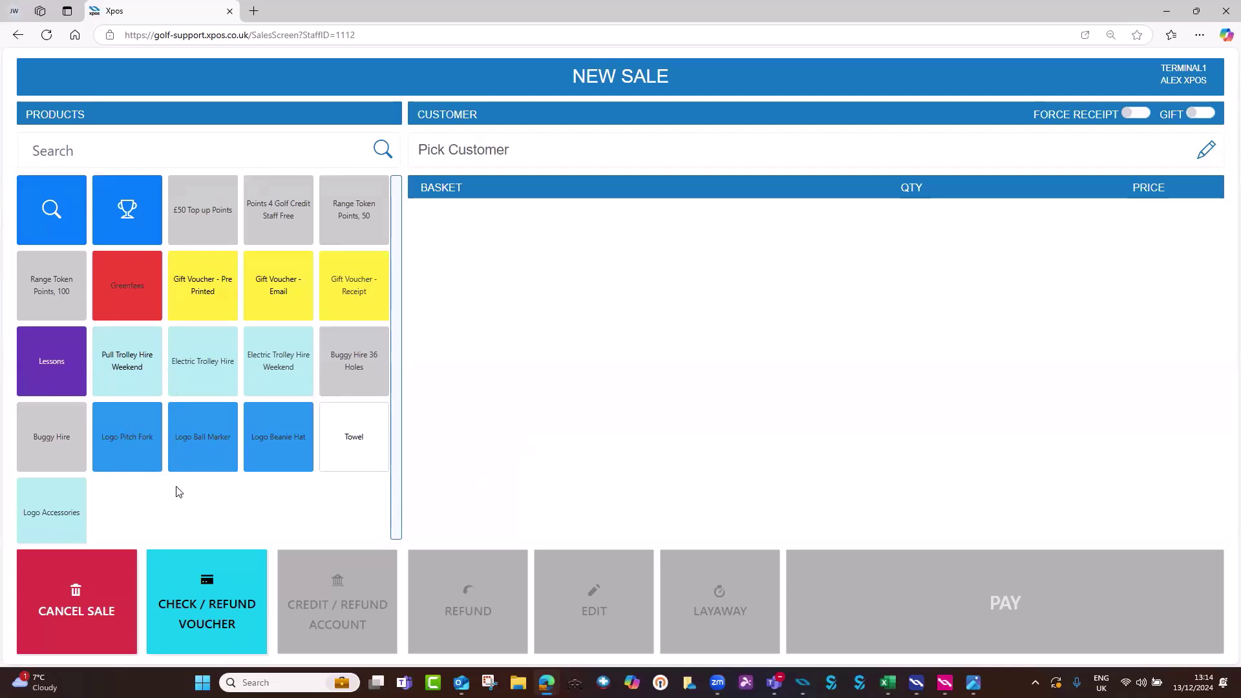
{"action": "left_click", "coordinate": [80, 234]}
{"action": "left_click", "coordinate": [388, 230]}
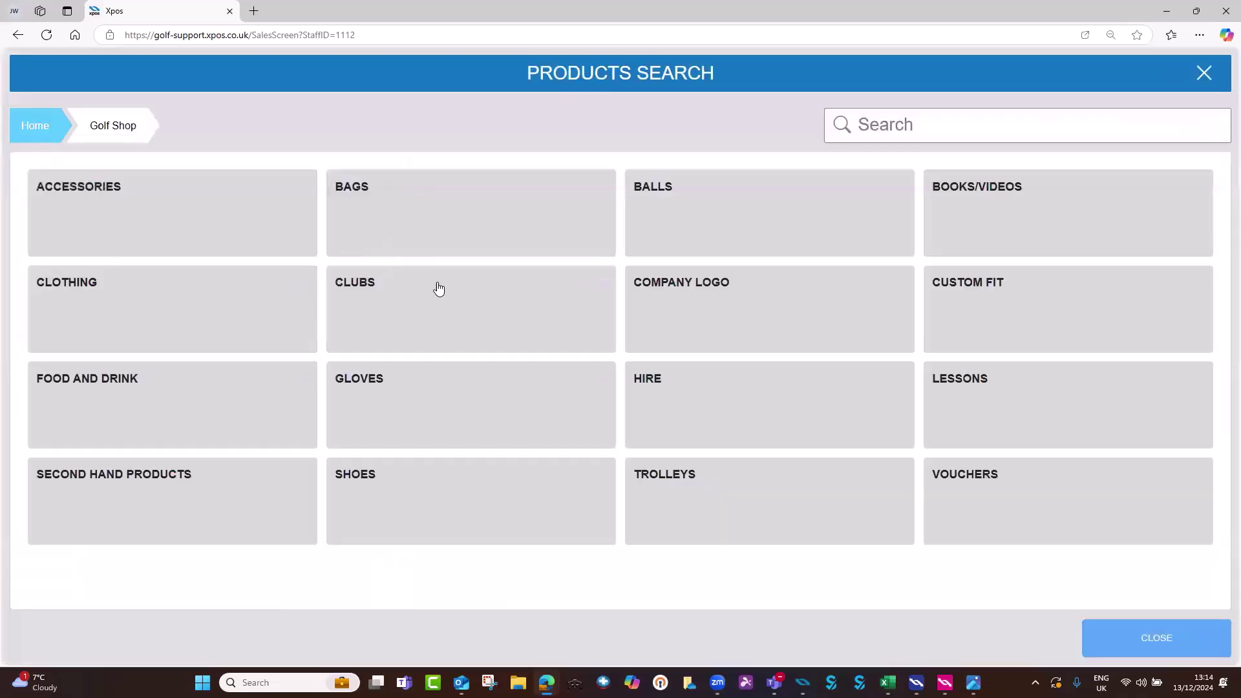
{"action": "left_click", "coordinate": [697, 228]}
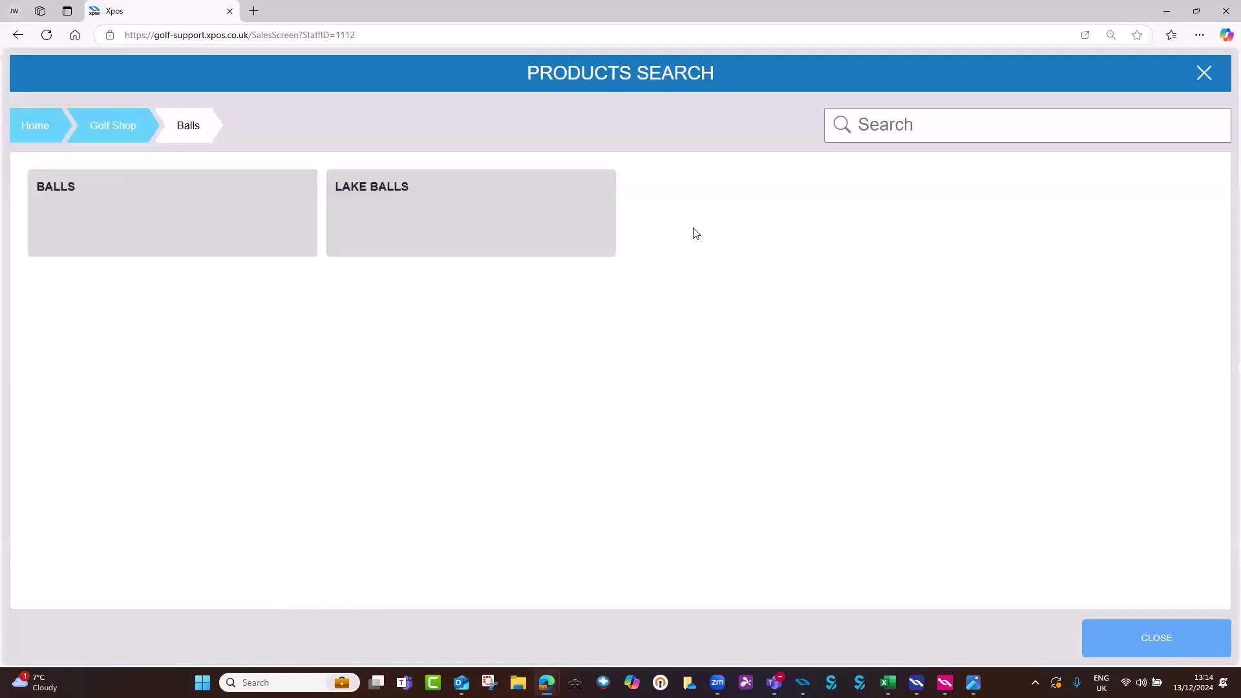
{"action": "left_click", "coordinate": [196, 239]}
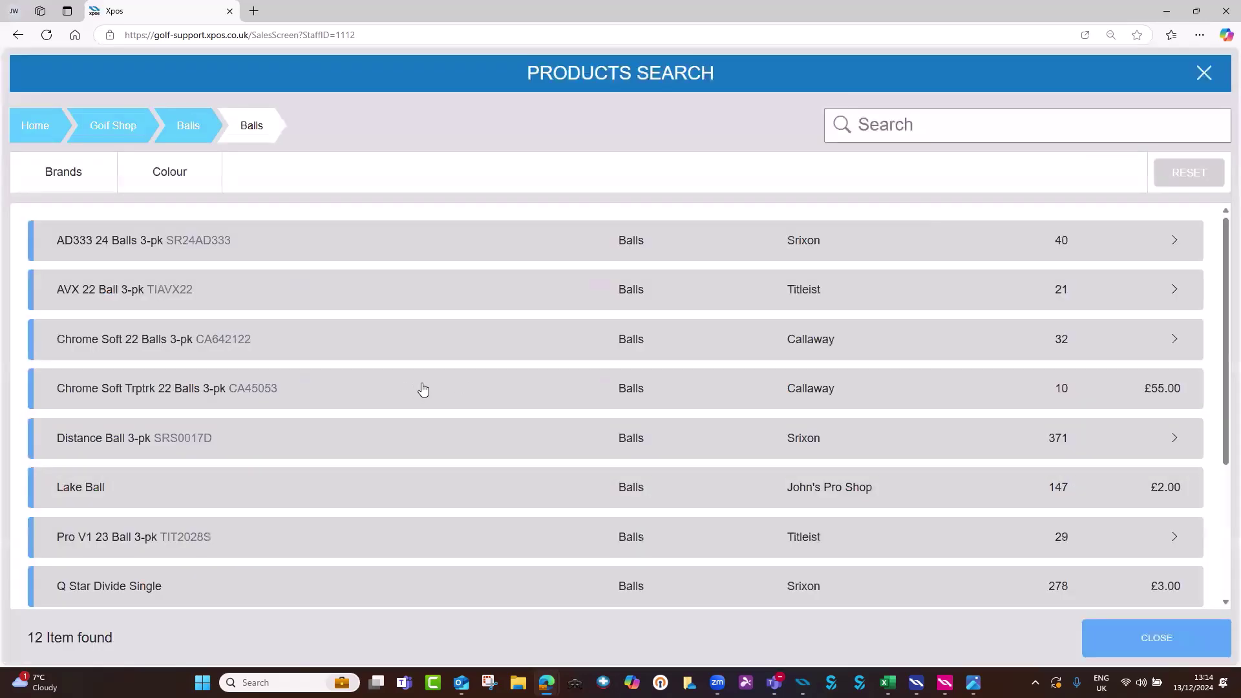
Add the four-pack (x4) of Q Star Tour Divide Ball 3-pk in Yel/Org to the basket.
{"action": "scroll", "coordinate": [334, 452], "scroll_direction": "down", "scroll_amount": 3}
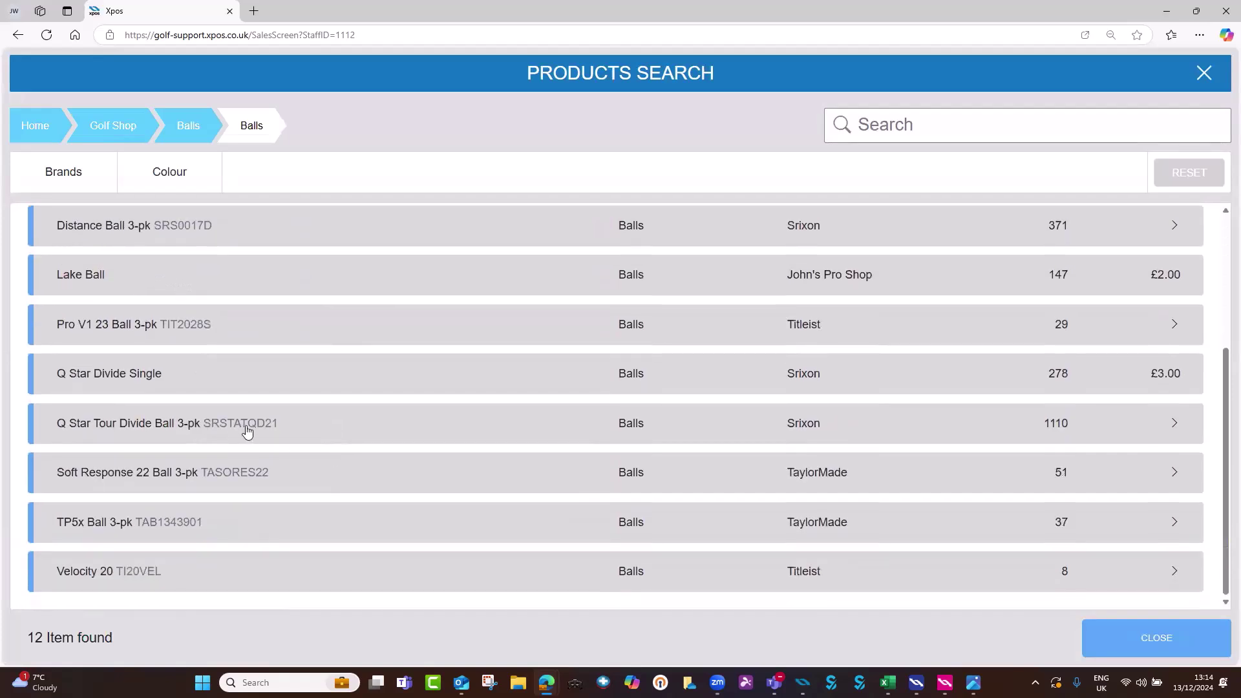
{"action": "left_click", "coordinate": [288, 427]}
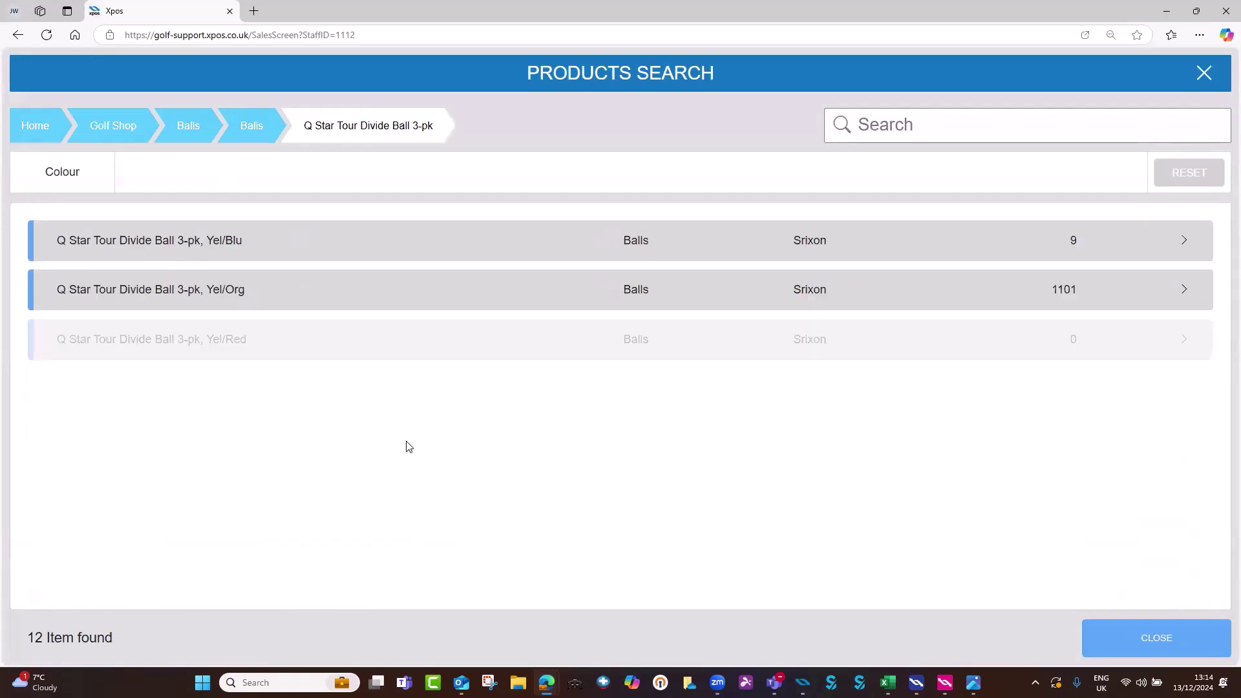
{"action": "left_click", "coordinate": [329, 295]}
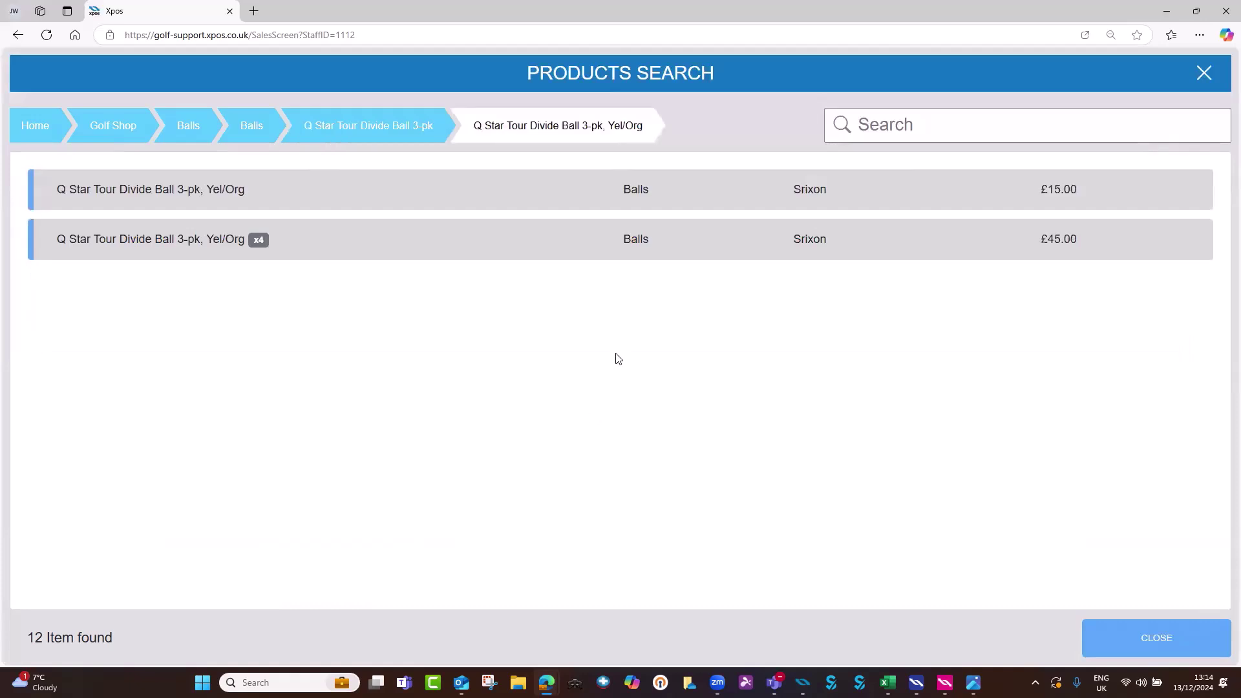
{"action": "left_click", "coordinate": [565, 225]}
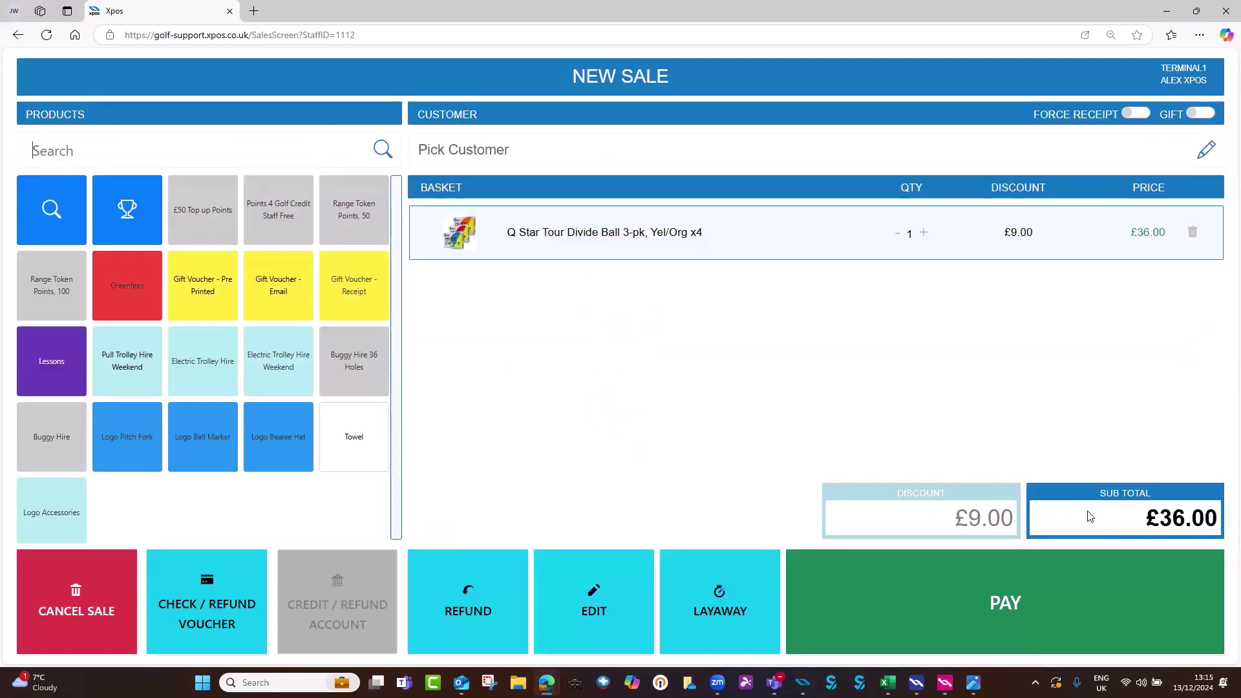
Take full payment for the ball sale by credit card and complete the transaction.
{"action": "left_click", "coordinate": [1009, 613]}
{"action": "left_click", "coordinate": [777, 220]}
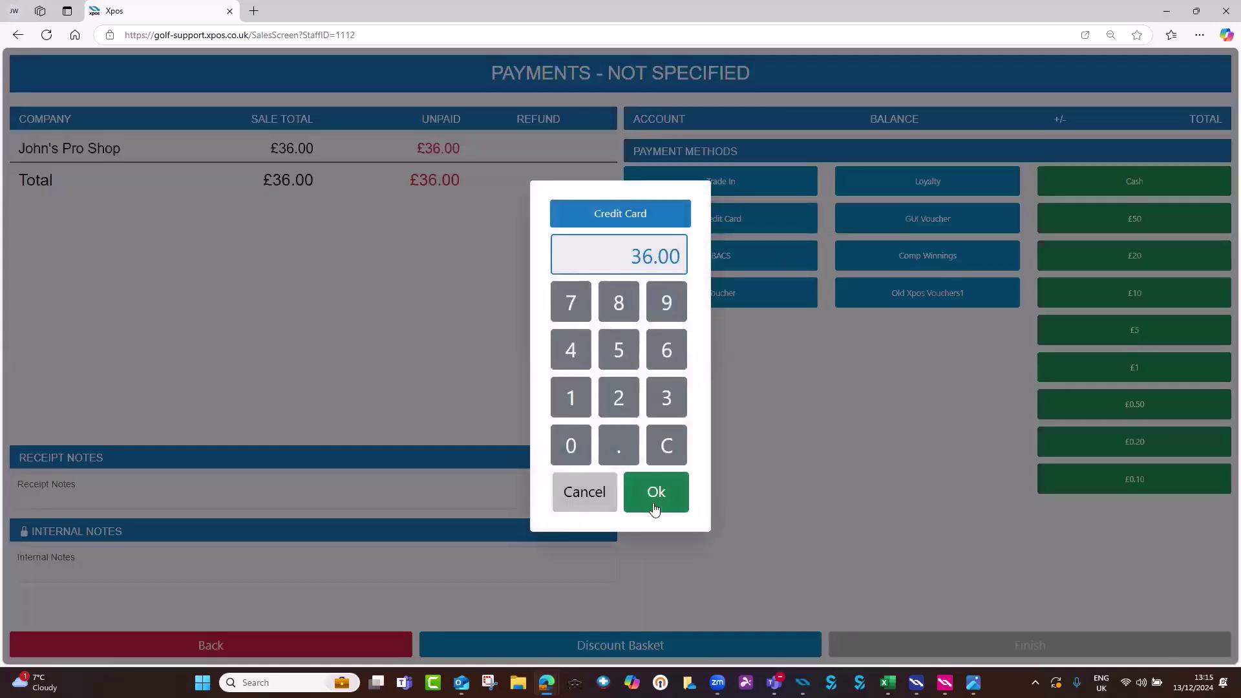
{"action": "left_click", "coordinate": [653, 499]}
{"action": "left_click", "coordinate": [641, 420]}
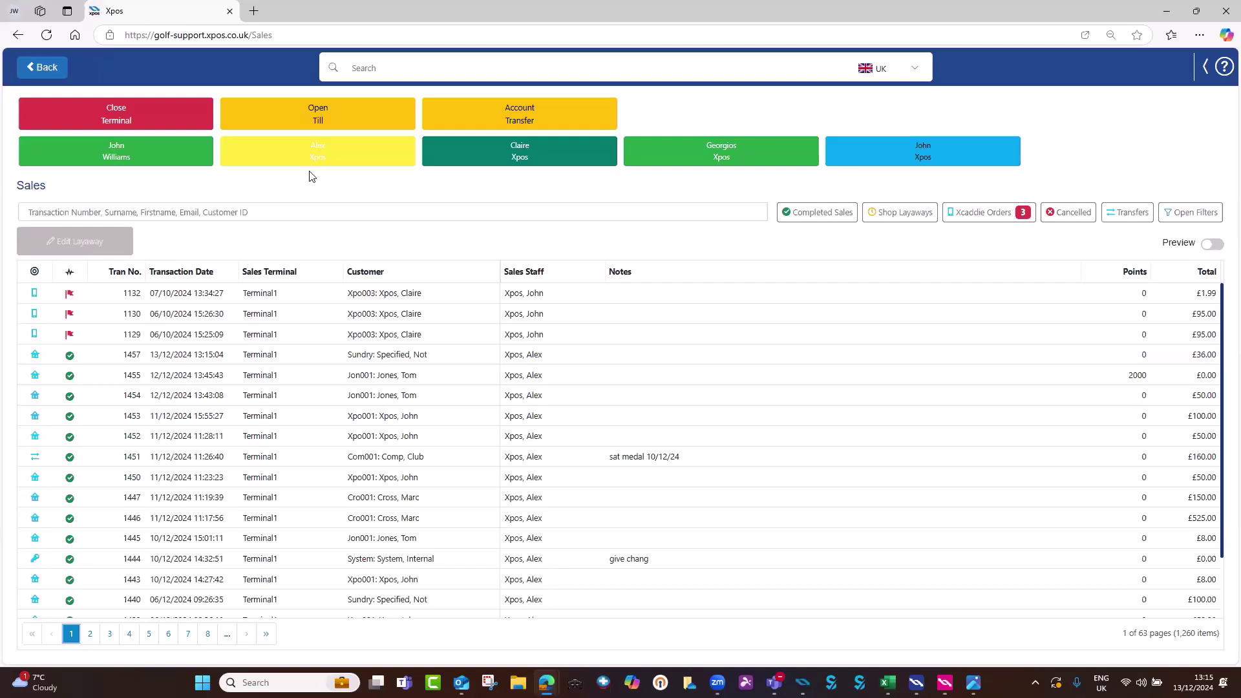
Start another sale for the same staff member and add a Logo Pitch Fork and a black Dri Lite Hybrid Plus Stand Bag from the bags.
{"action": "left_click", "coordinate": [295, 159]}
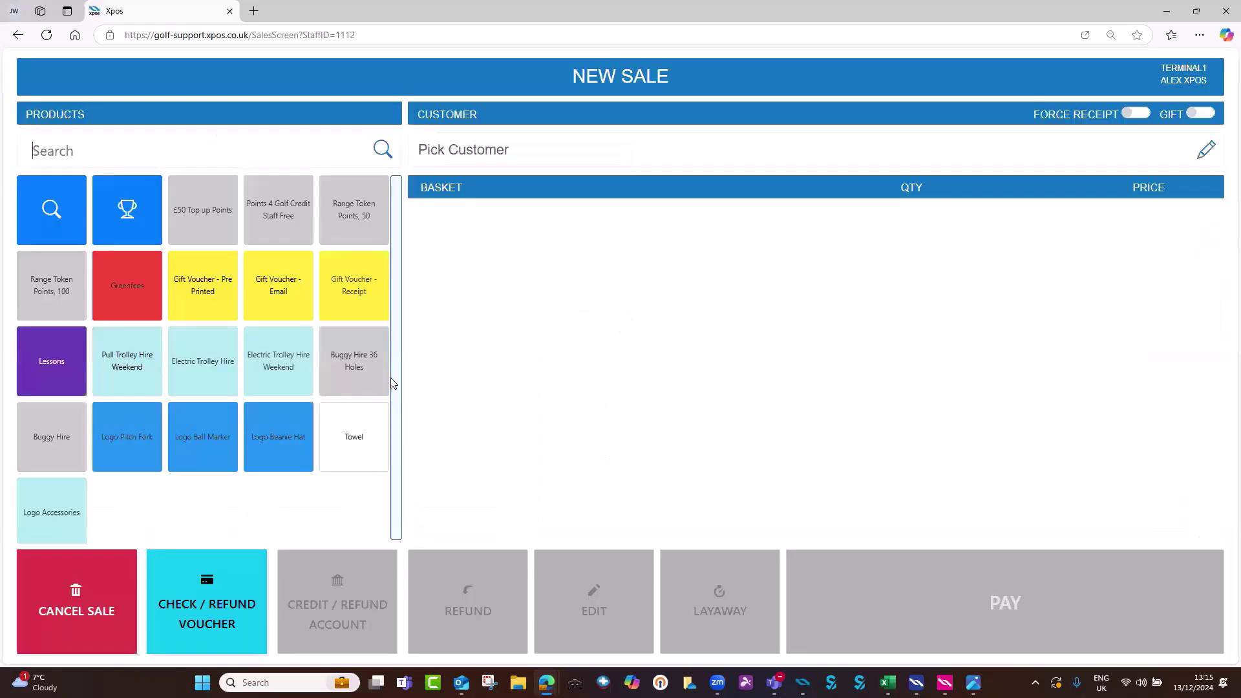
{"action": "left_click", "coordinate": [138, 449]}
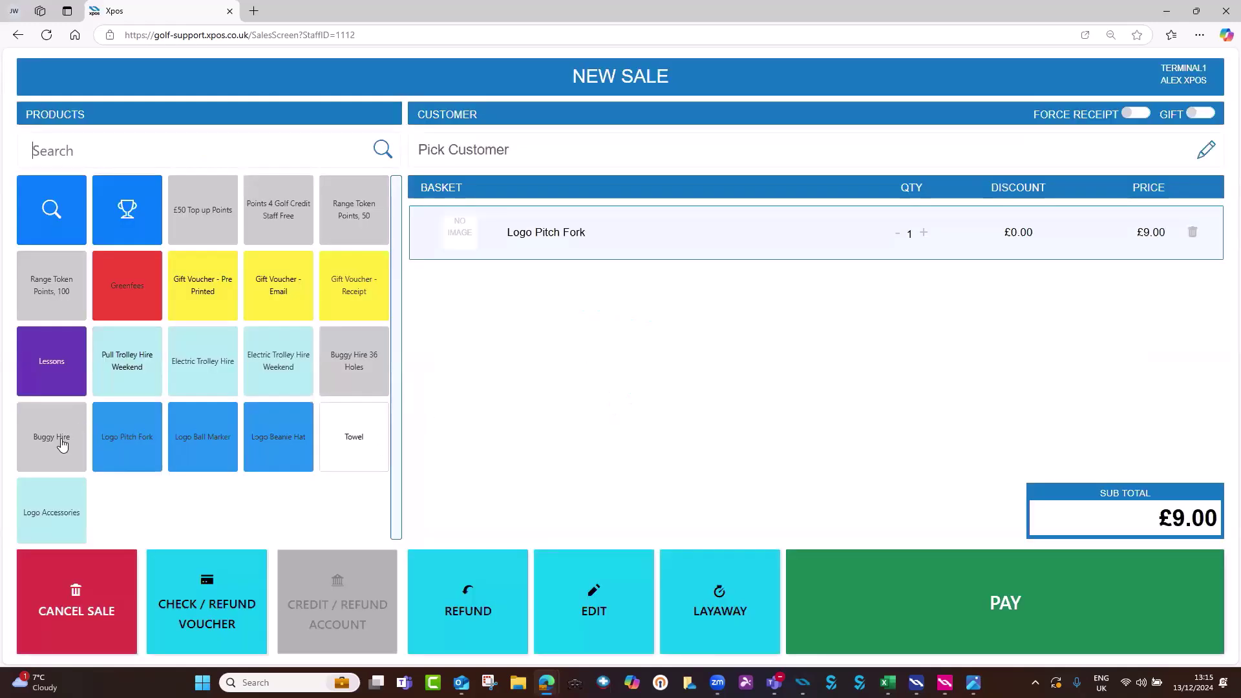
{"action": "left_click", "coordinate": [59, 216]}
{"action": "left_click", "coordinate": [382, 227]}
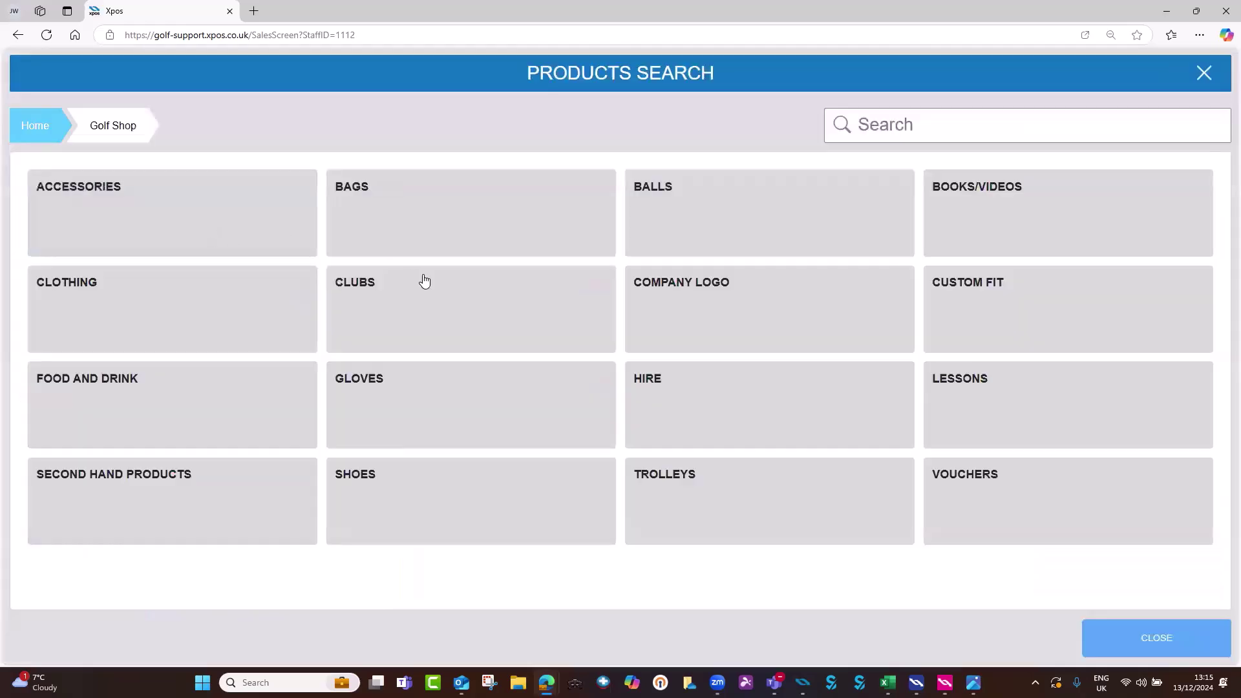
{"action": "left_click", "coordinate": [424, 225]}
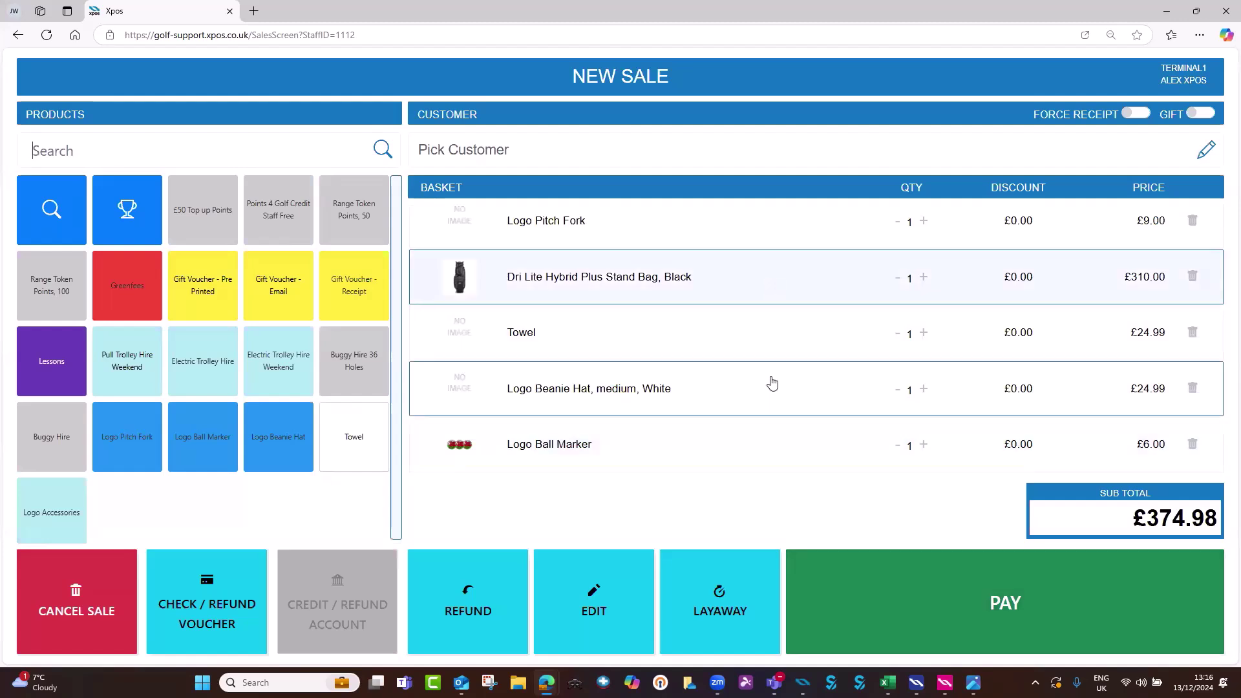
Edit the Dri Lite Hybrid Plus Stand Bag in the basket and enter a sales price of £300.00.
{"action": "left_click", "coordinate": [766, 295]}
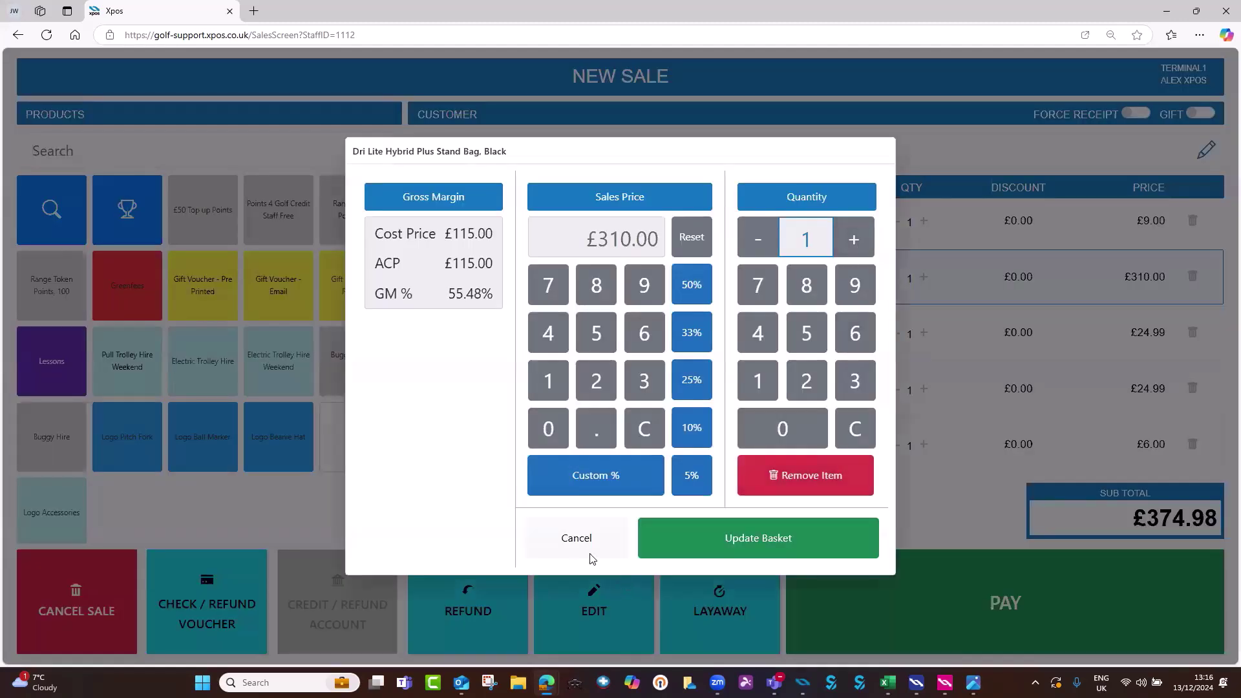
{"action": "left_click", "coordinate": [582, 542]}
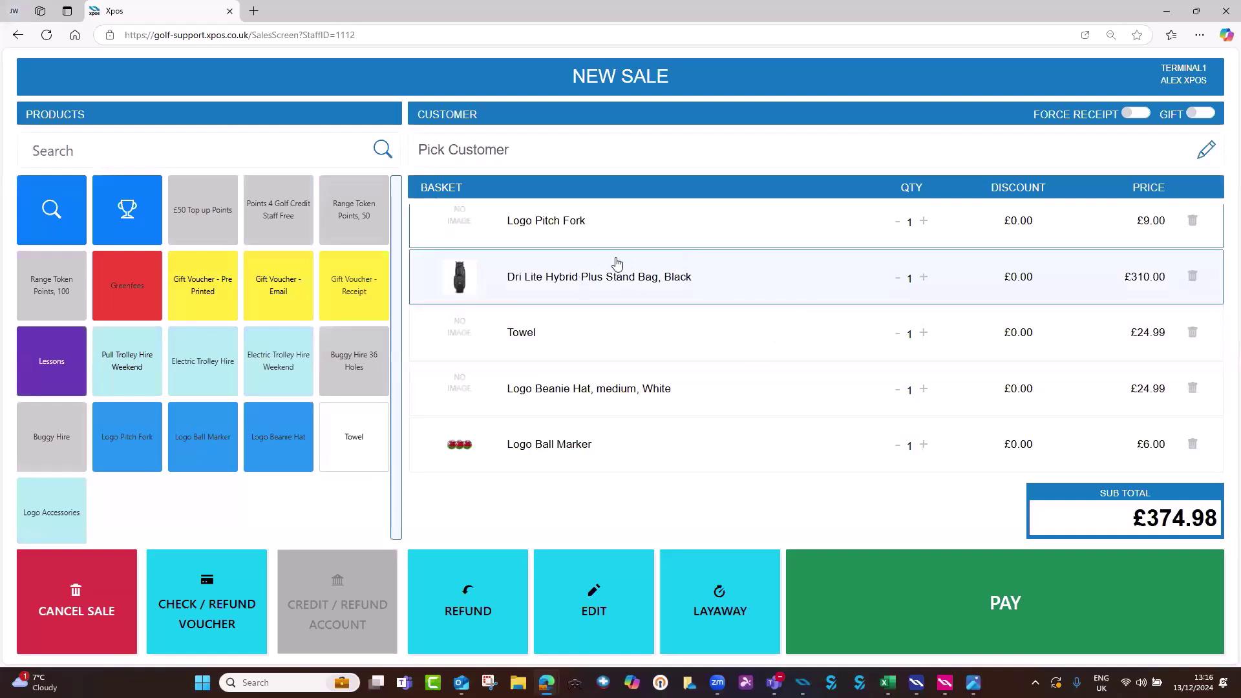
{"action": "left_click", "coordinate": [618, 572]}
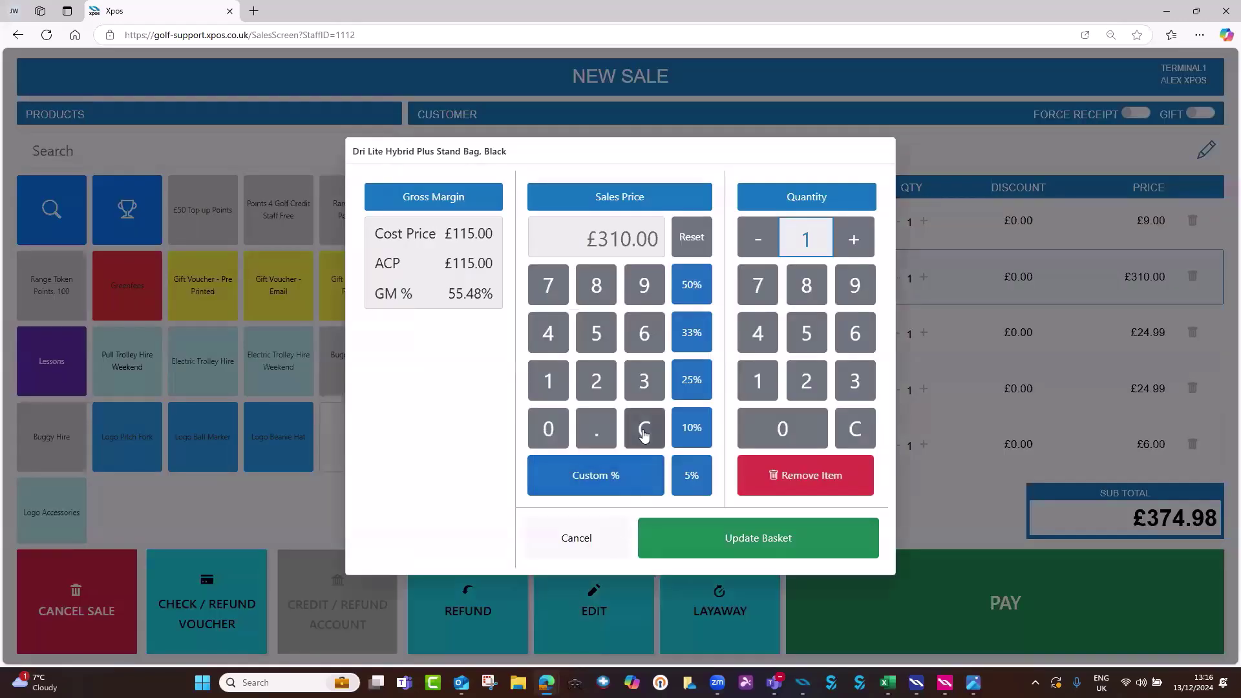
{"action": "left_click", "coordinate": [644, 387]}
{"action": "left_click", "coordinate": [551, 432]}
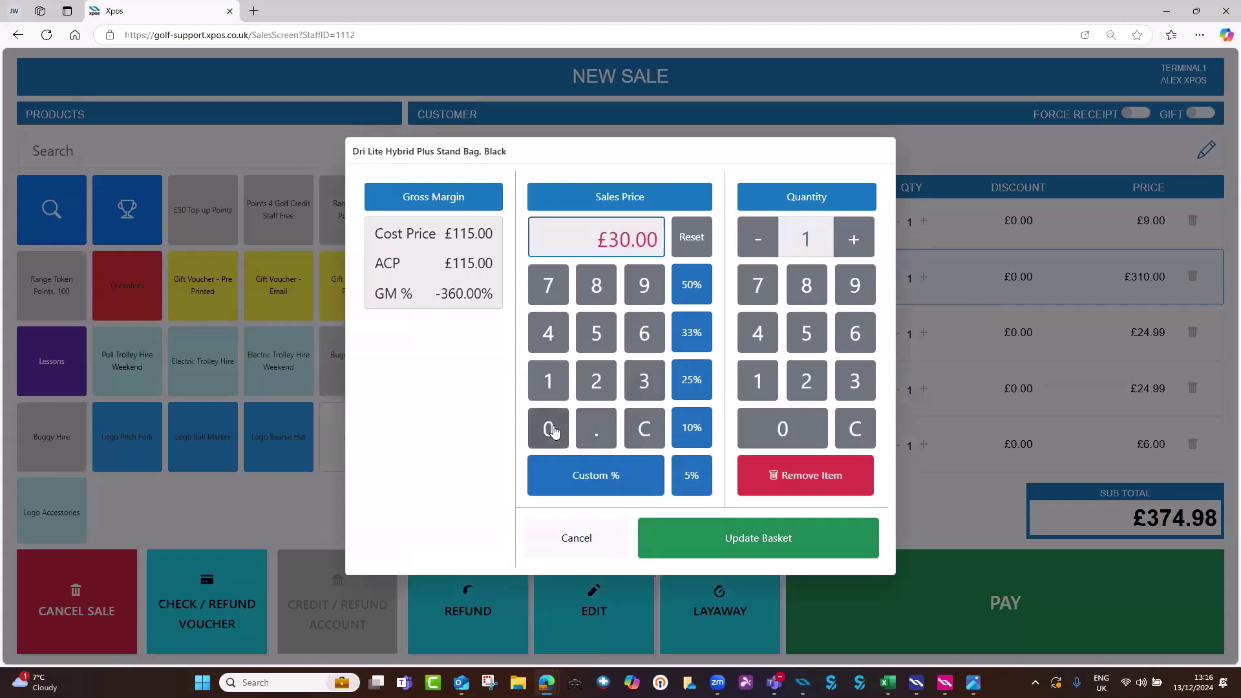
{"action": "left_click", "coordinate": [553, 433]}
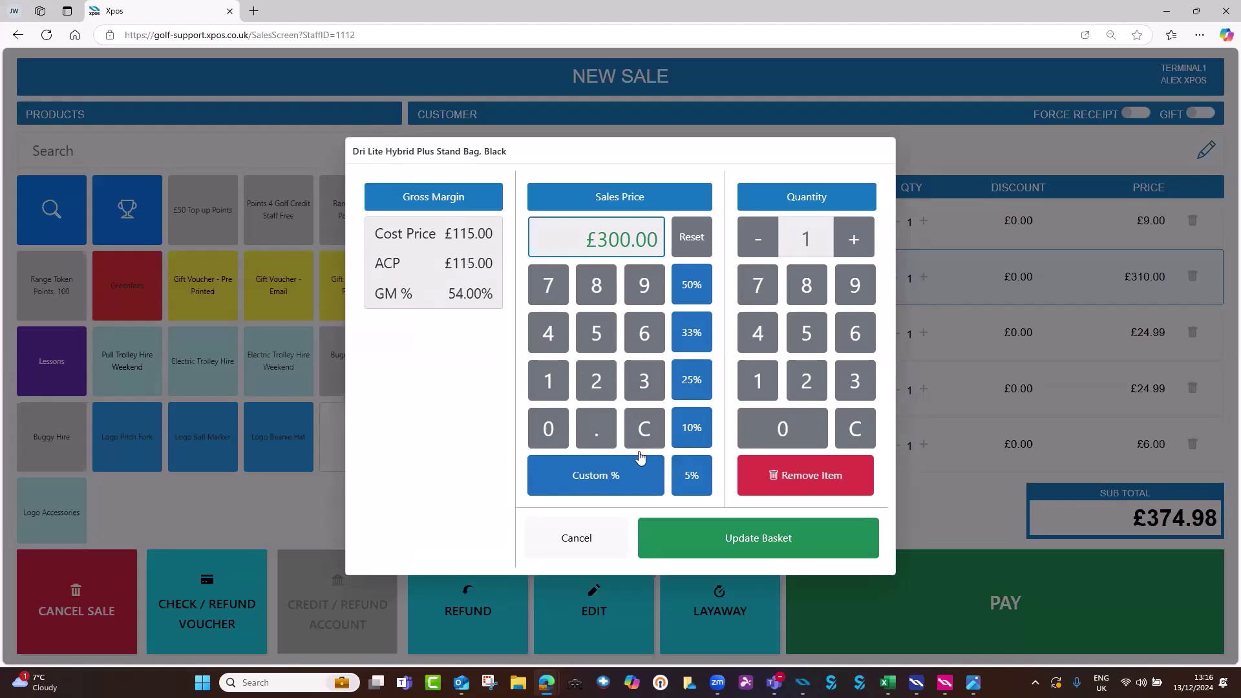
Try a 5% discount on the stand bag from its original price, and reset it.
{"action": "left_click", "coordinate": [692, 236]}
{"action": "left_click", "coordinate": [692, 475]}
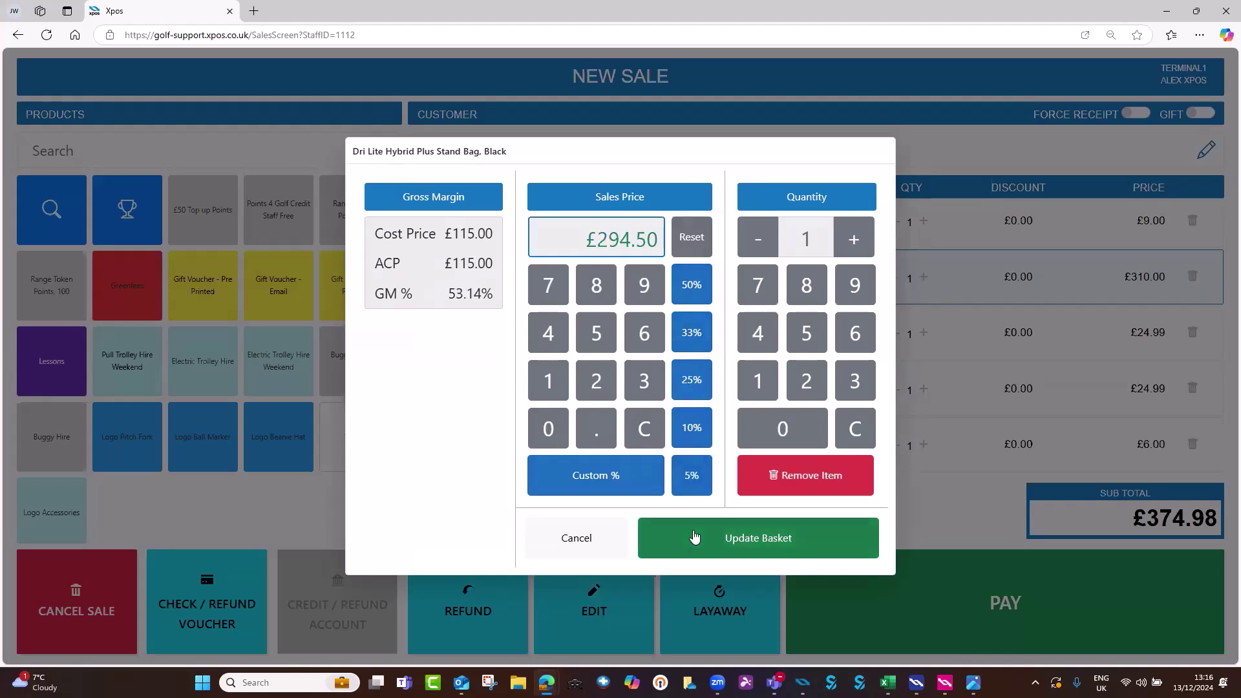
{"action": "left_click", "coordinate": [691, 236]}
Set the stand bag's sales price to £300.00 and update the basket.
{"action": "left_click", "coordinate": [644, 381]}
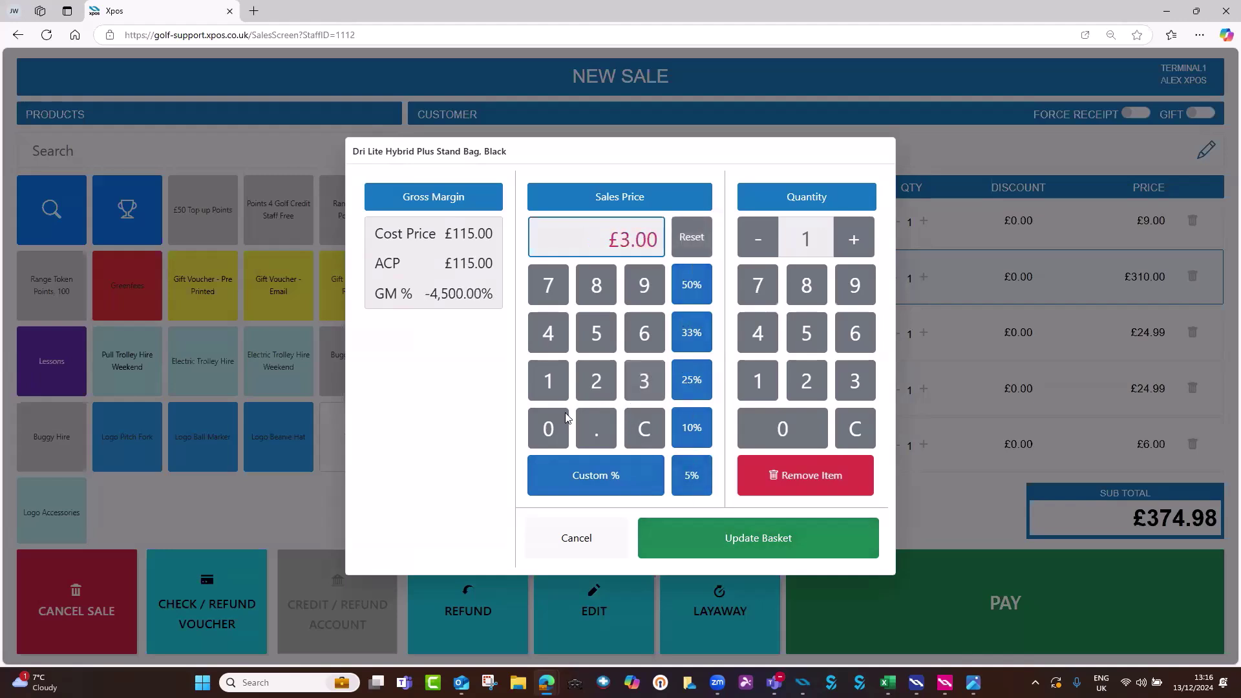
{"action": "left_click", "coordinate": [548, 428]}
{"action": "left_click", "coordinate": [548, 428]}
{"action": "left_click", "coordinate": [730, 541]}
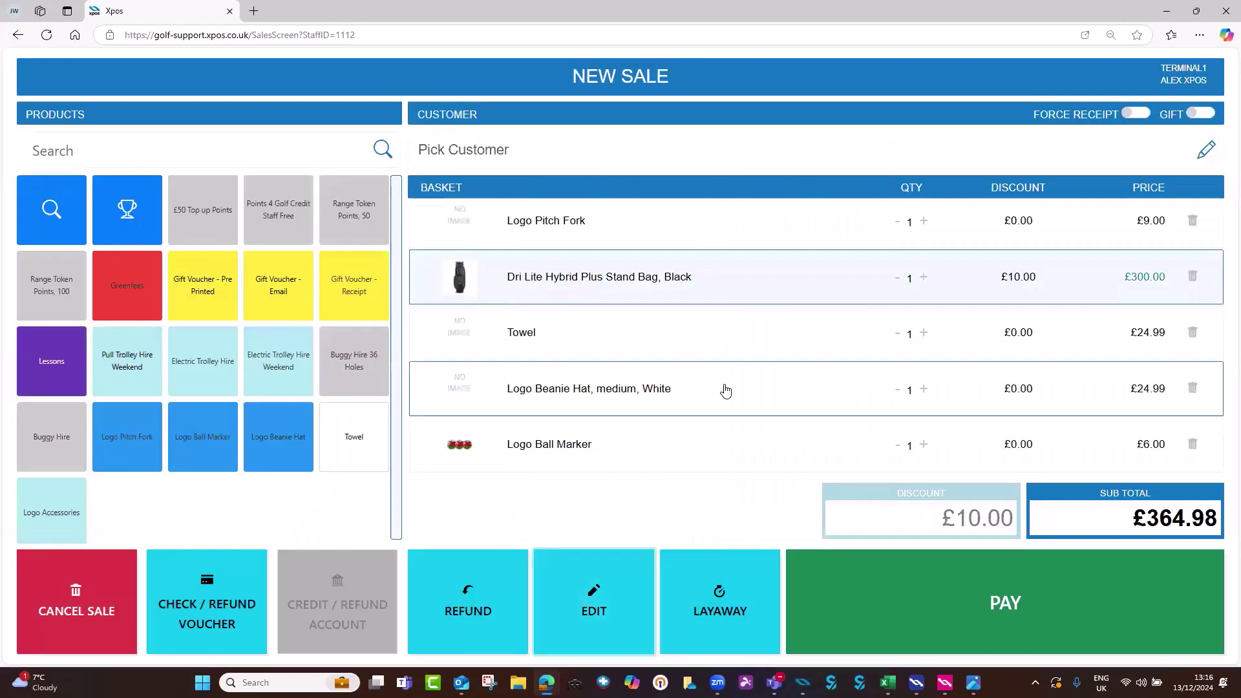
Set the sales price of the medium white Logo Beanie Hat to £20.00 and update the basket.
{"action": "left_click", "coordinate": [726, 392]}
{"action": "left_click", "coordinate": [567, 562]}
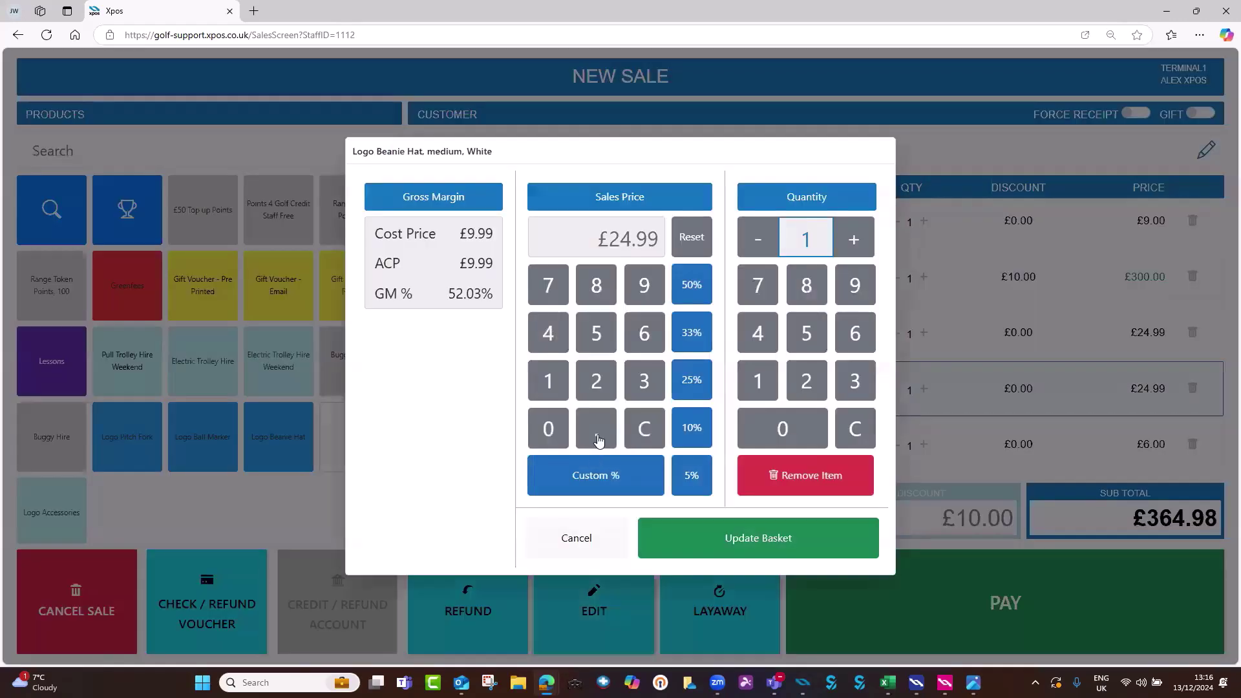
{"action": "left_click", "coordinate": [596, 381]}
{"action": "left_click", "coordinate": [549, 428]}
{"action": "left_click", "coordinate": [709, 543]}
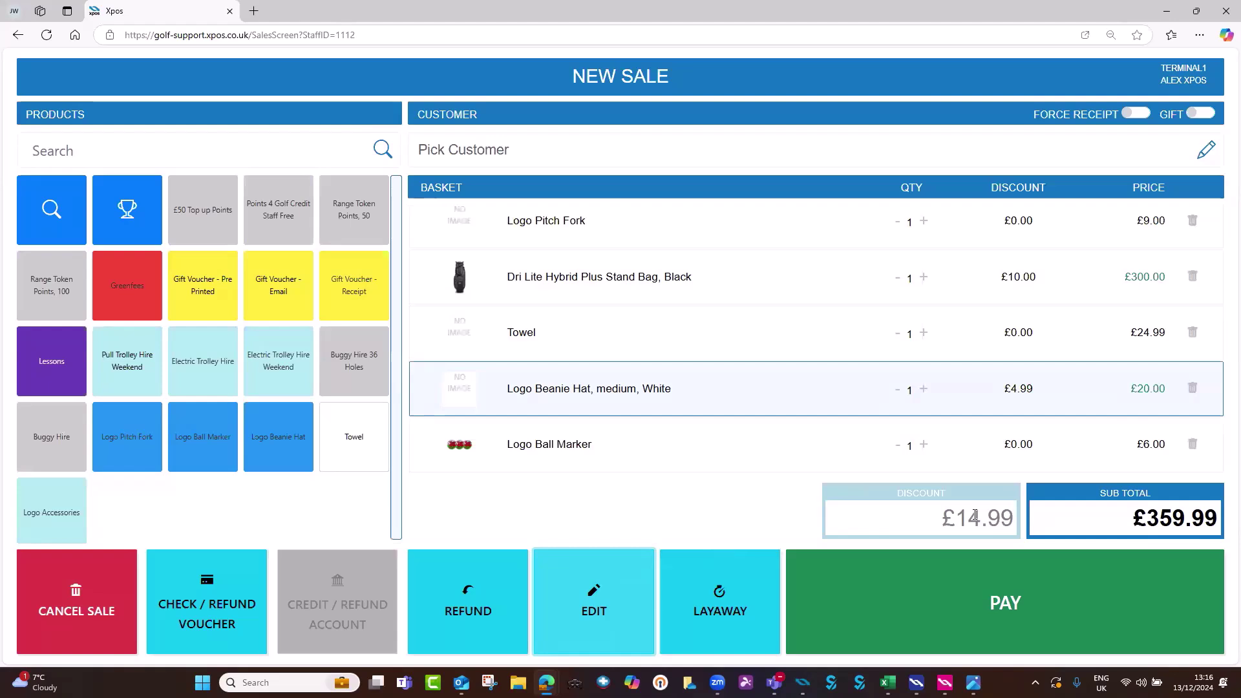
Proceed to payment for the sale and apply a 10% discount to the whole basket.
{"action": "left_click", "coordinate": [967, 593]}
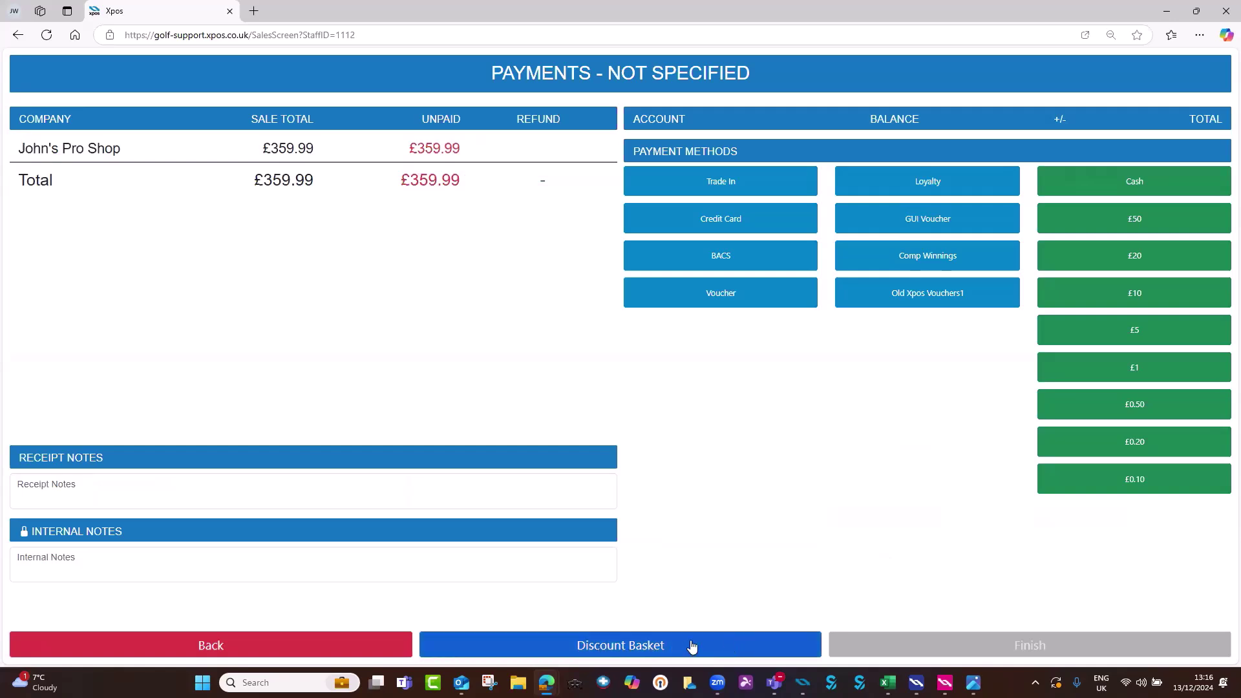
{"action": "left_click", "coordinate": [335, 642]}
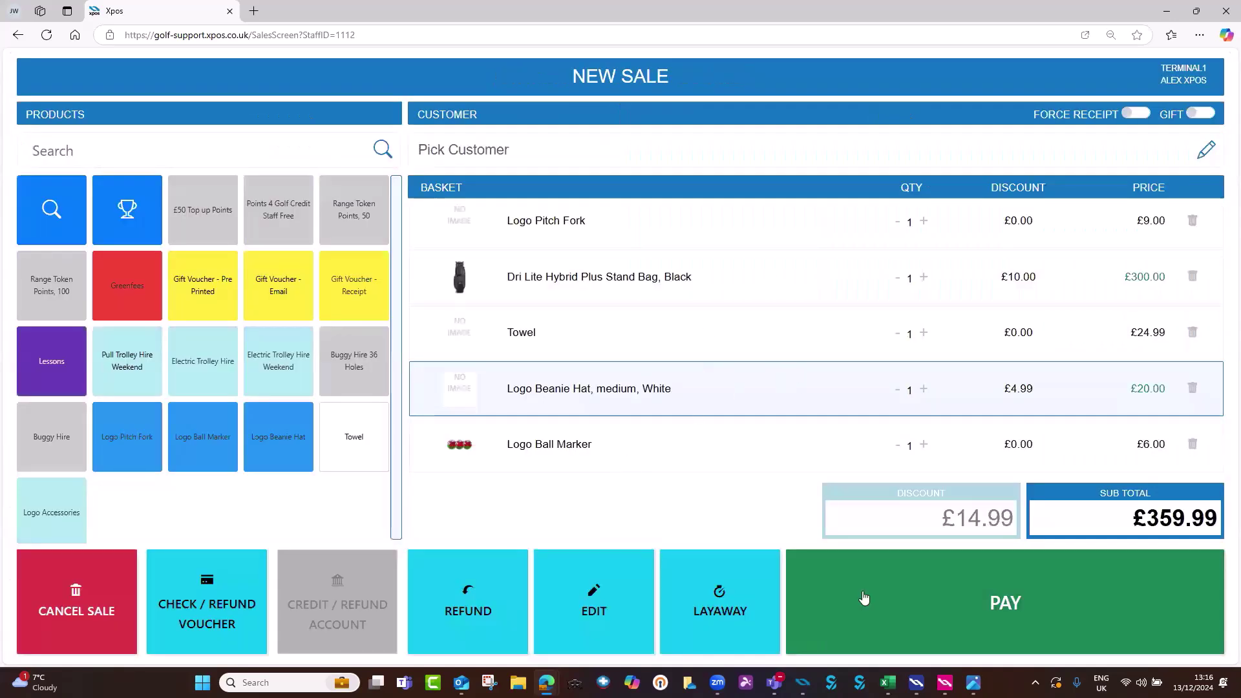
{"action": "left_click", "coordinate": [873, 614]}
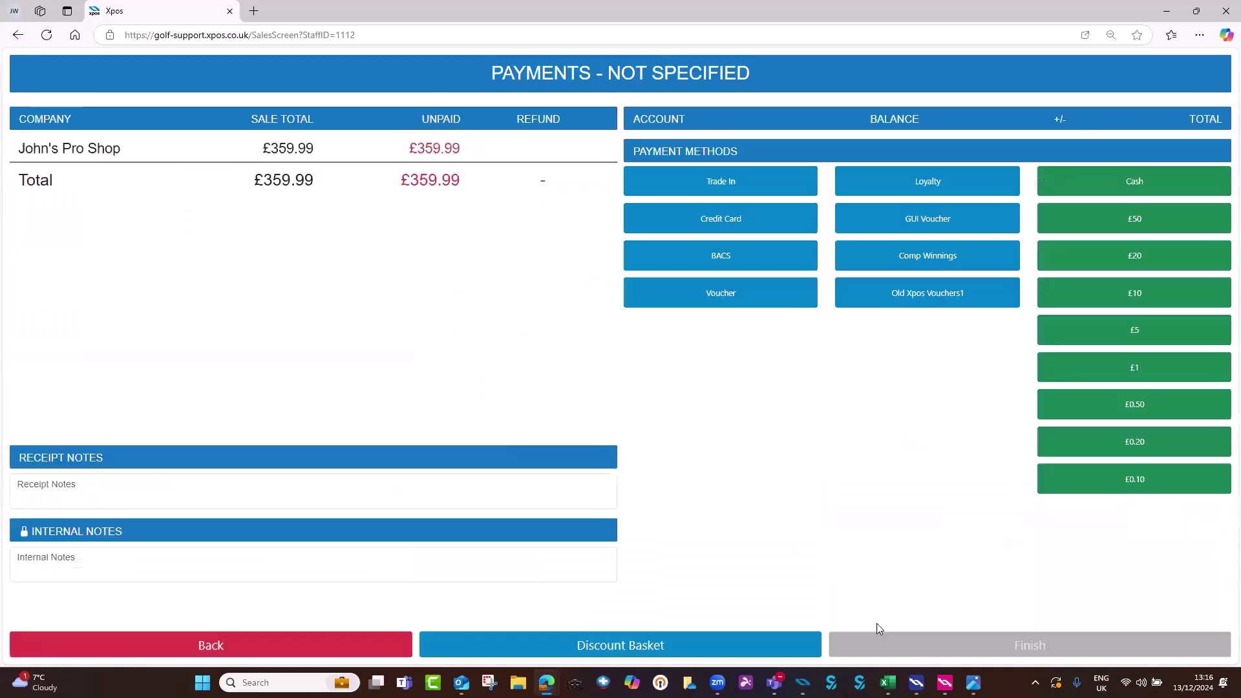
{"action": "left_click", "coordinate": [693, 649]}
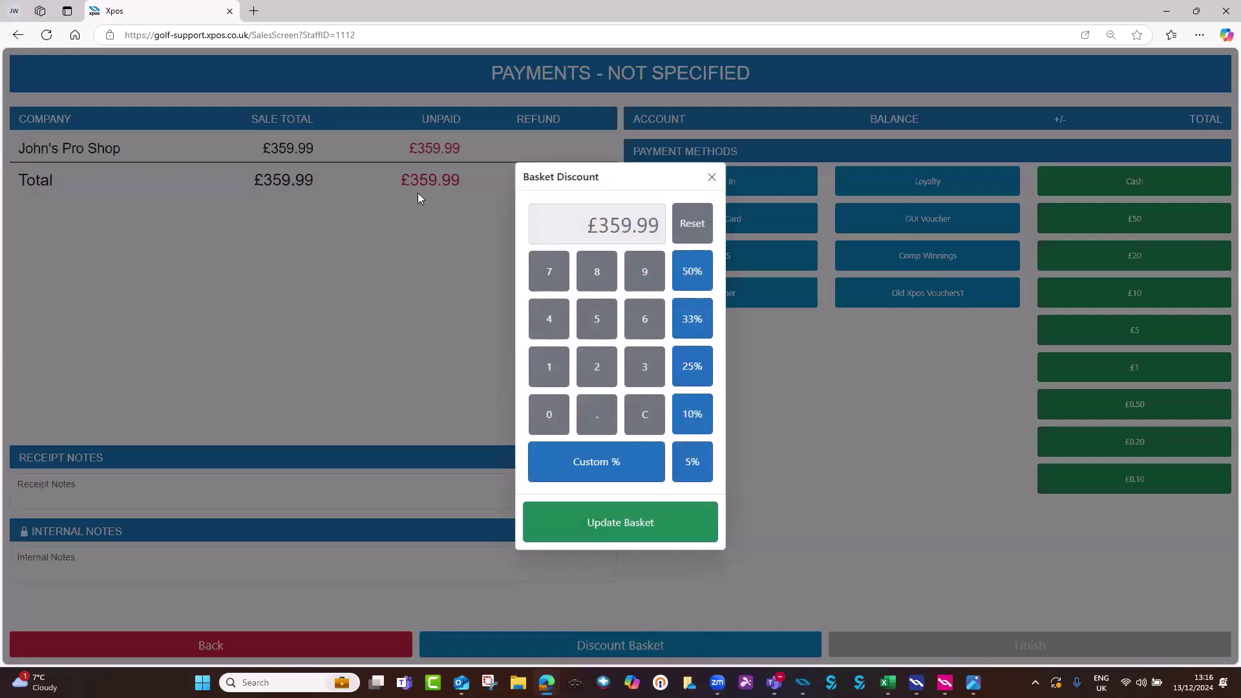
{"action": "left_click", "coordinate": [693, 414]}
{"action": "left_click", "coordinate": [711, 529]}
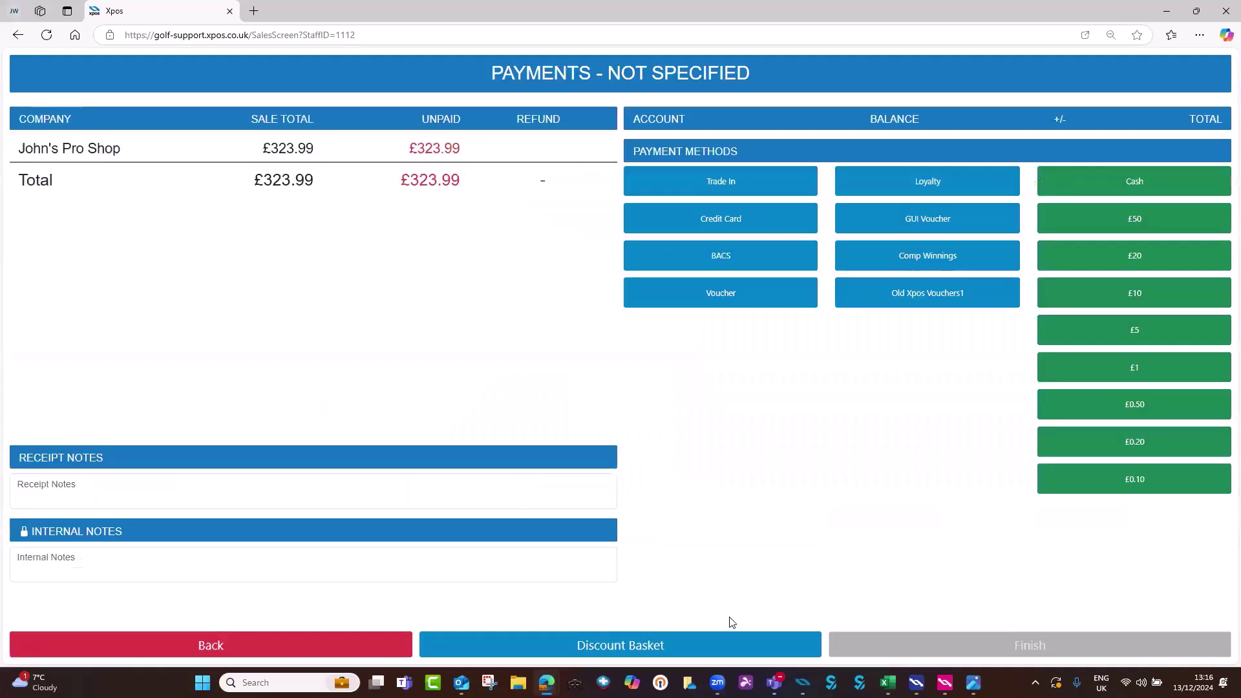
Reset the basket discount and set the whole basket's total to £350.00 instead.
{"action": "left_click", "coordinate": [729, 649]}
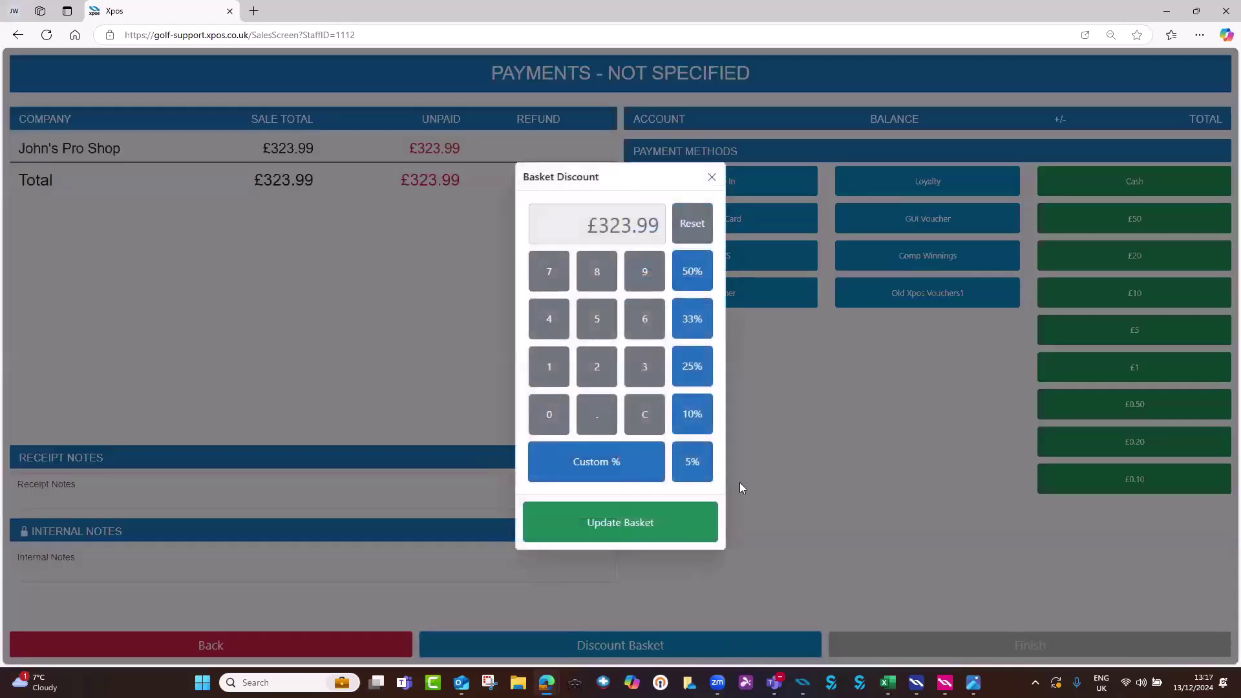
{"action": "left_click", "coordinate": [690, 226]}
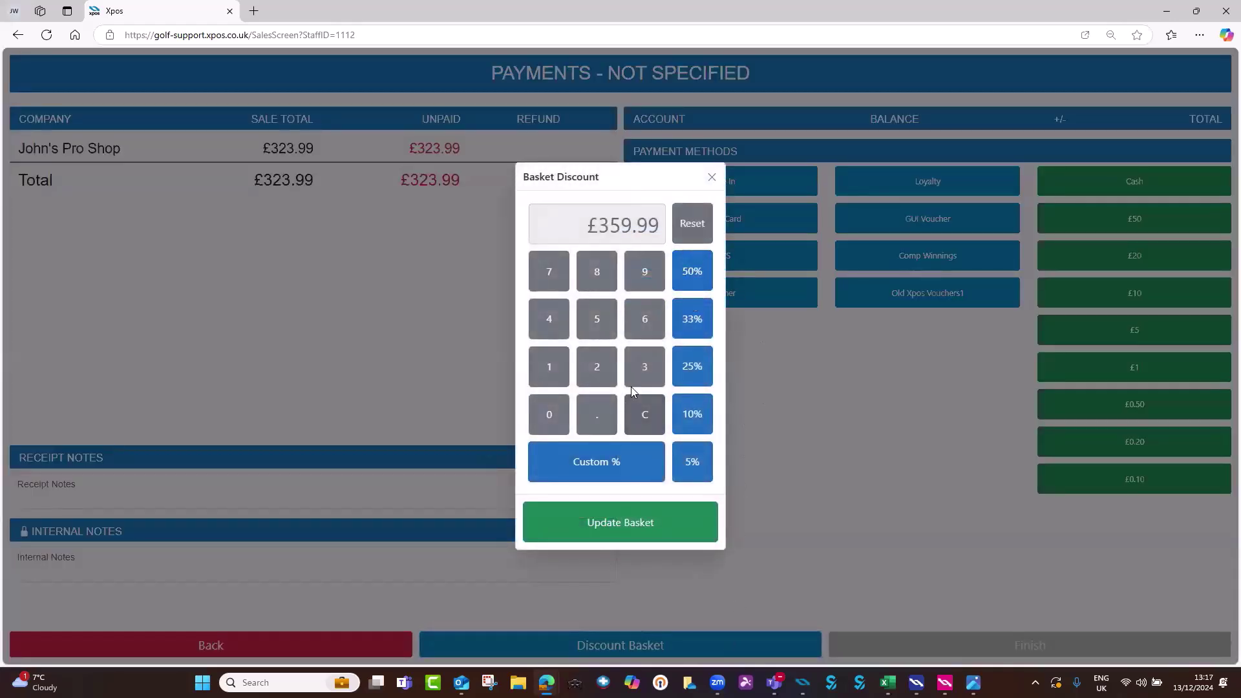
{"action": "left_click", "coordinate": [643, 368]}
{"action": "left_click", "coordinate": [598, 322]}
{"action": "left_click", "coordinate": [554, 411]}
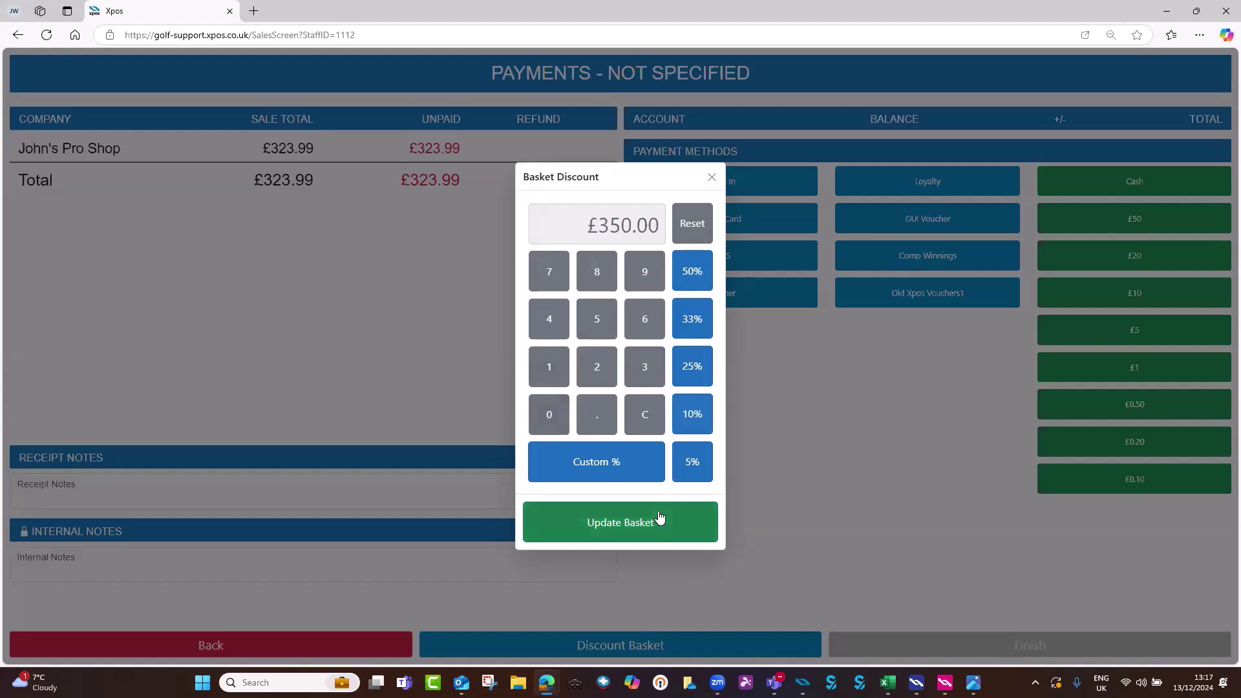
{"action": "left_click", "coordinate": [656, 524]}
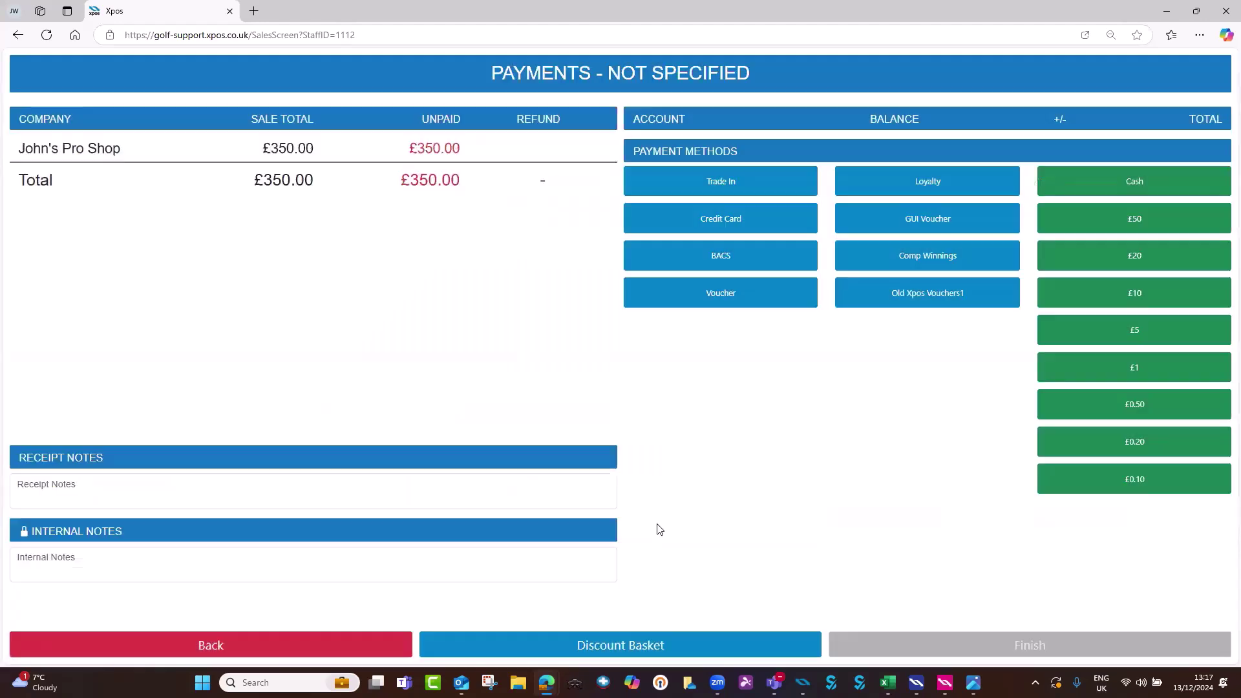
Reset the basket total, apply a 10% basket discount again, and pay the full amount by credit card.
{"action": "left_click", "coordinate": [657, 649]}
{"action": "left_click", "coordinate": [700, 227]}
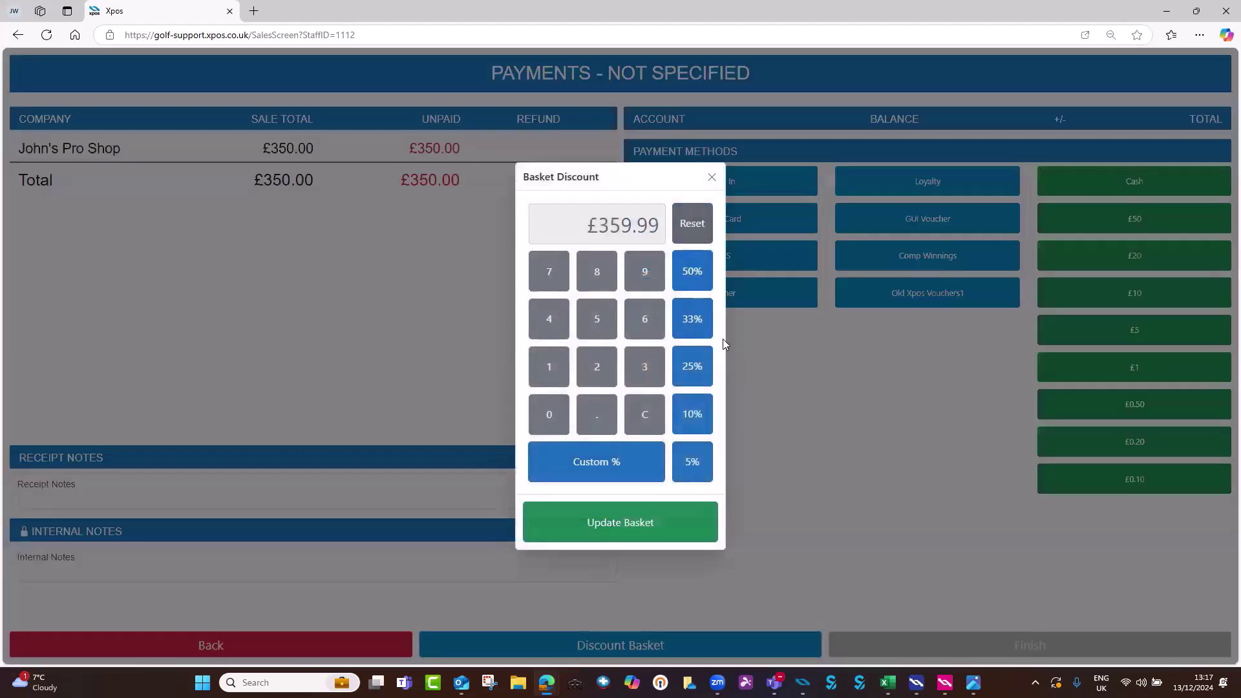
{"action": "left_click", "coordinate": [692, 415]}
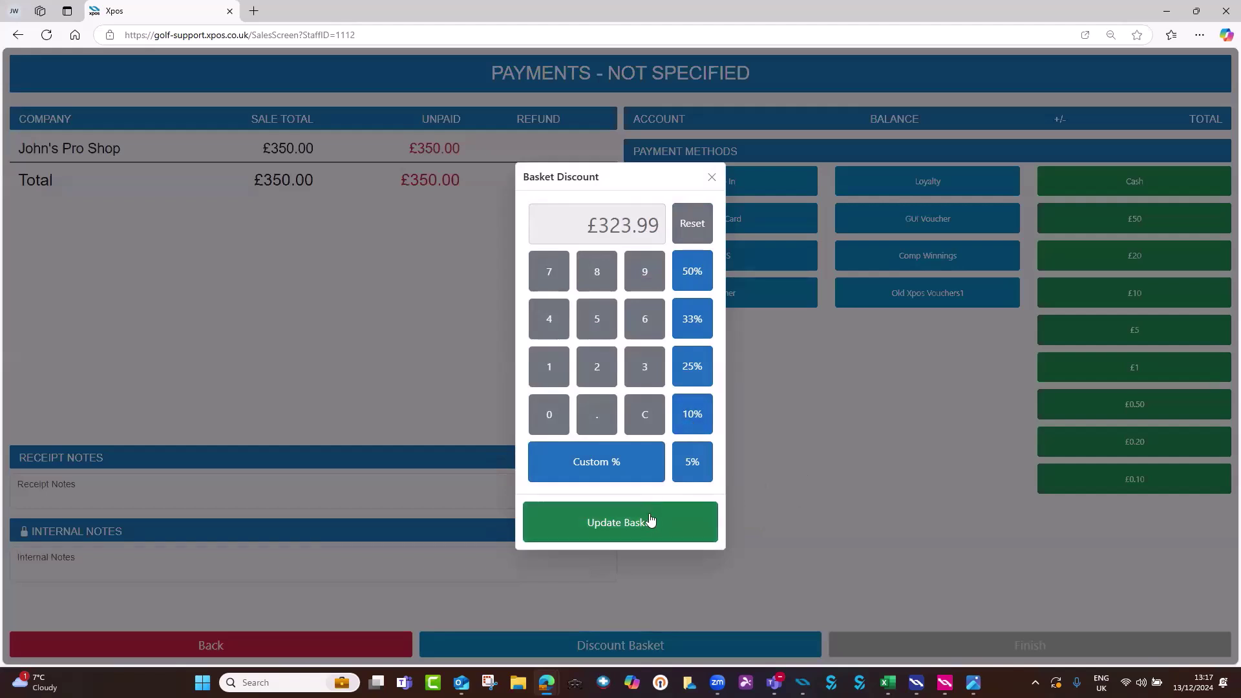
{"action": "left_click", "coordinate": [681, 519]}
{"action": "left_click", "coordinate": [772, 231]}
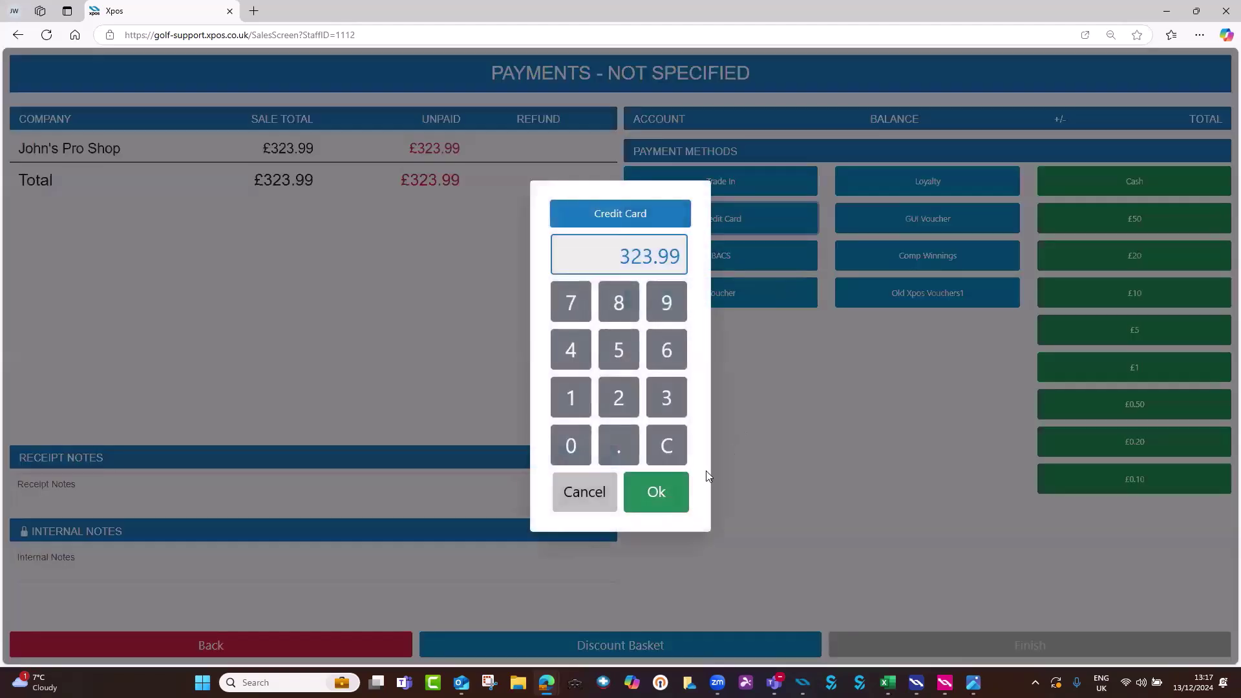
{"action": "left_click", "coordinate": [675, 501]}
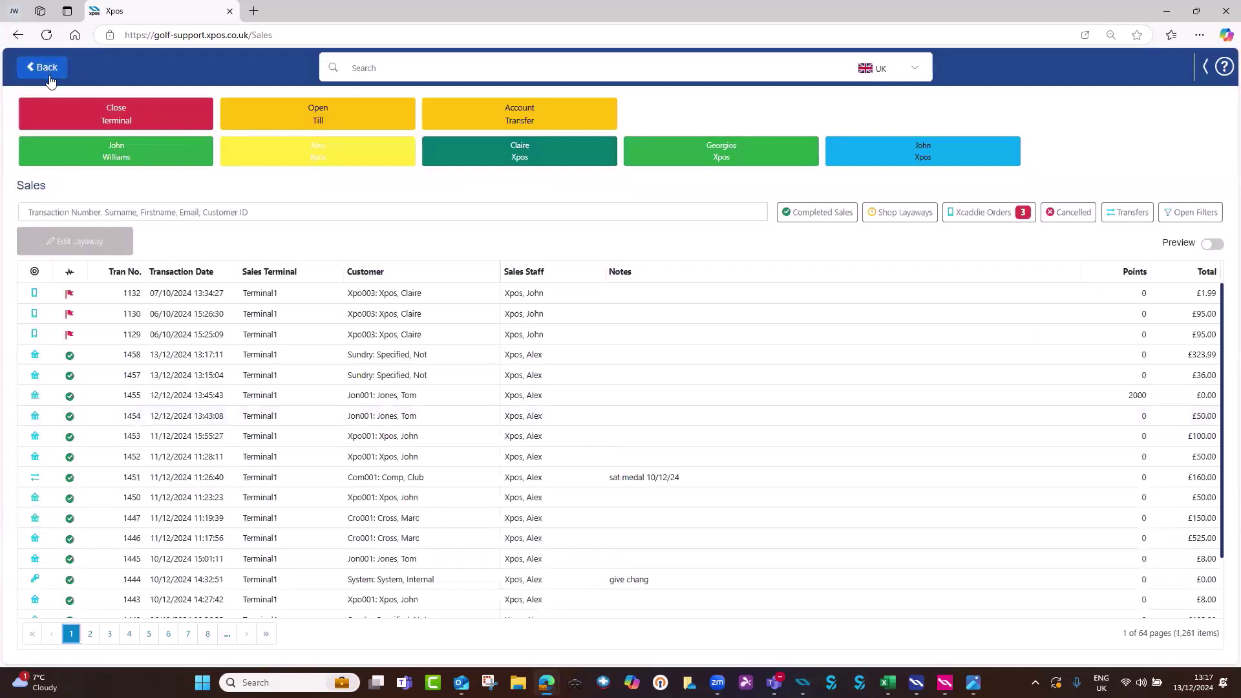
Leave the sales screen for the home page and expand the training sidebar.
{"action": "left_click", "coordinate": [26, 67]}
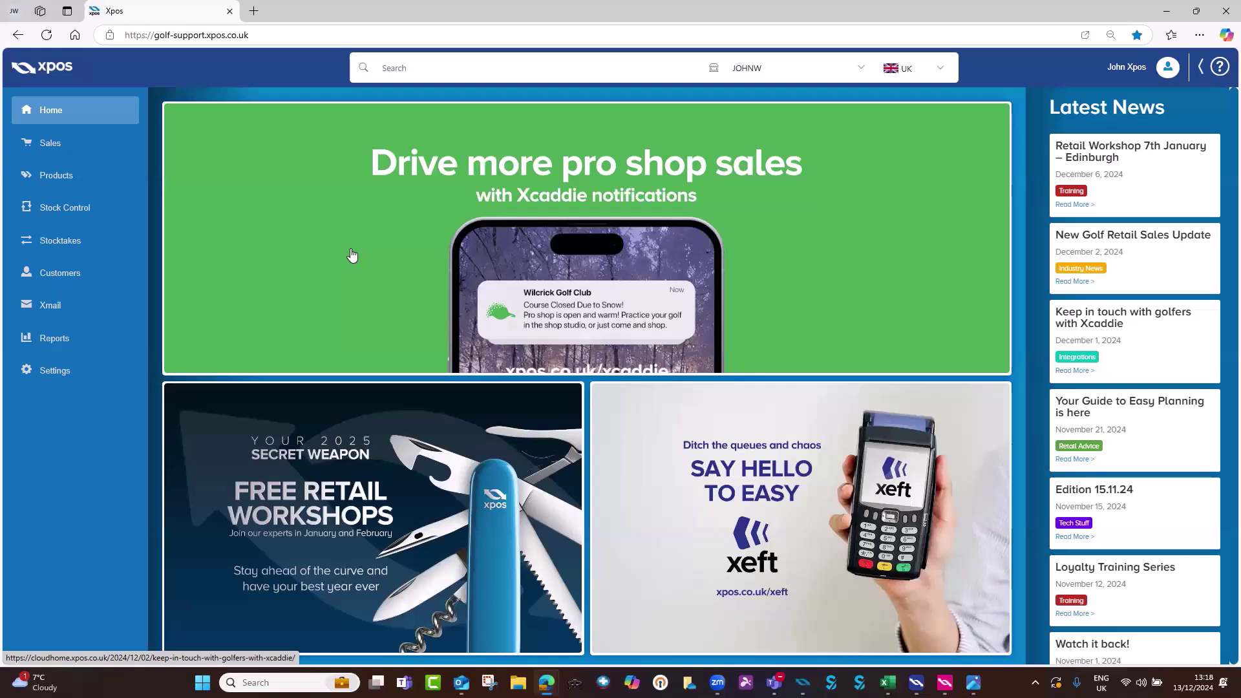
{"action": "left_click", "coordinate": [1202, 67]}
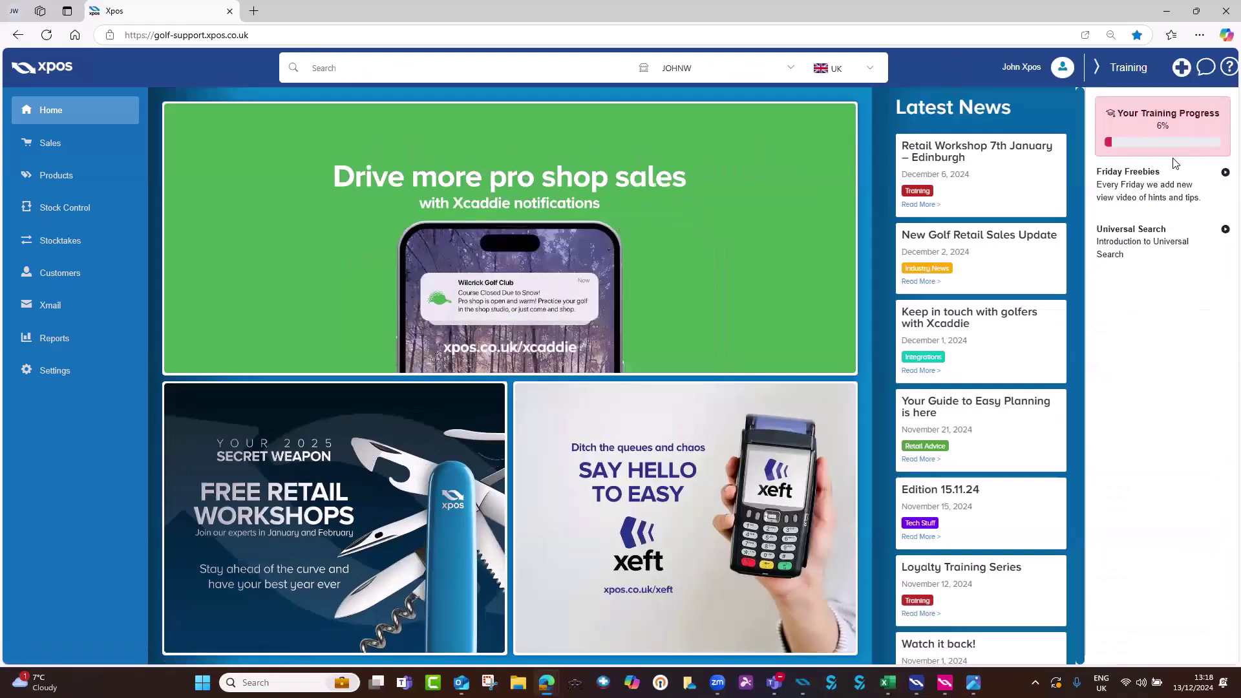